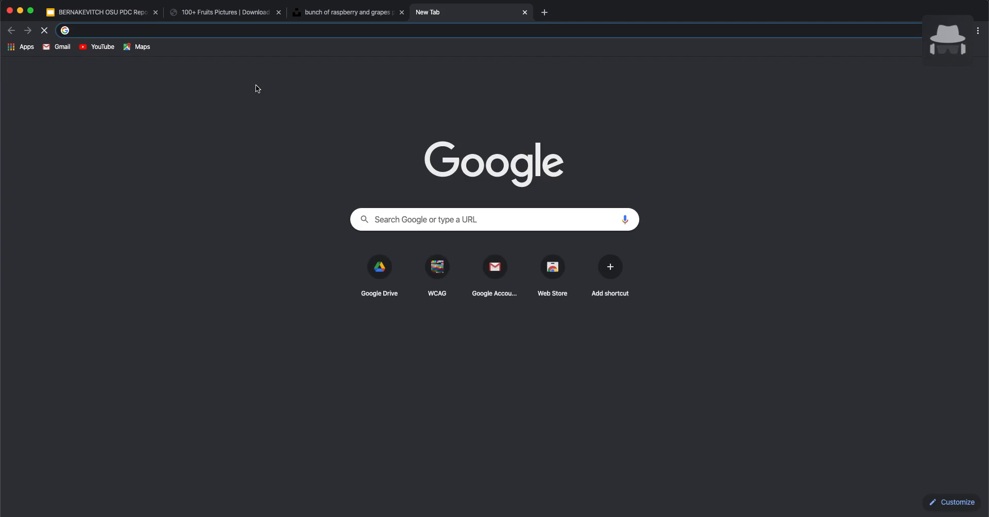
Search the web for Unsplash and open its home page
type("un")
key("Return")
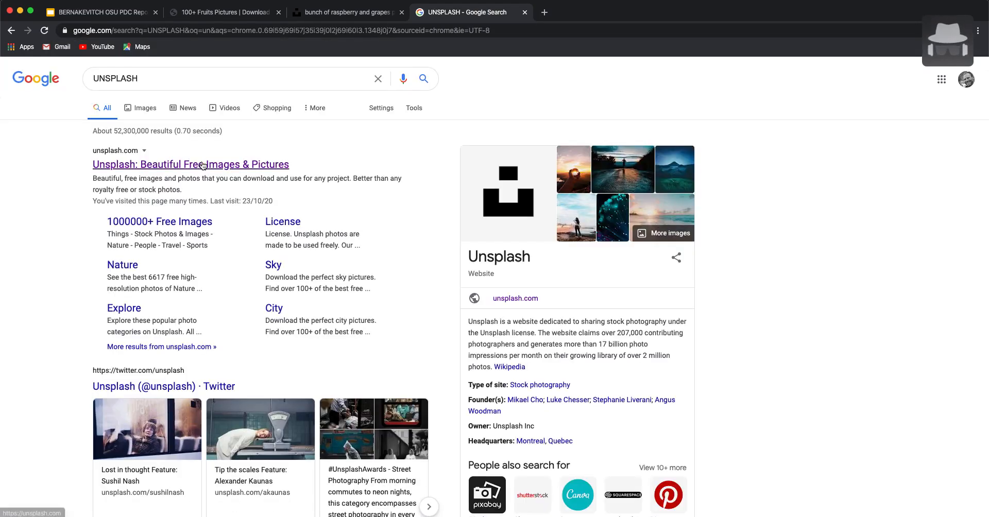
left_click(279, 165)
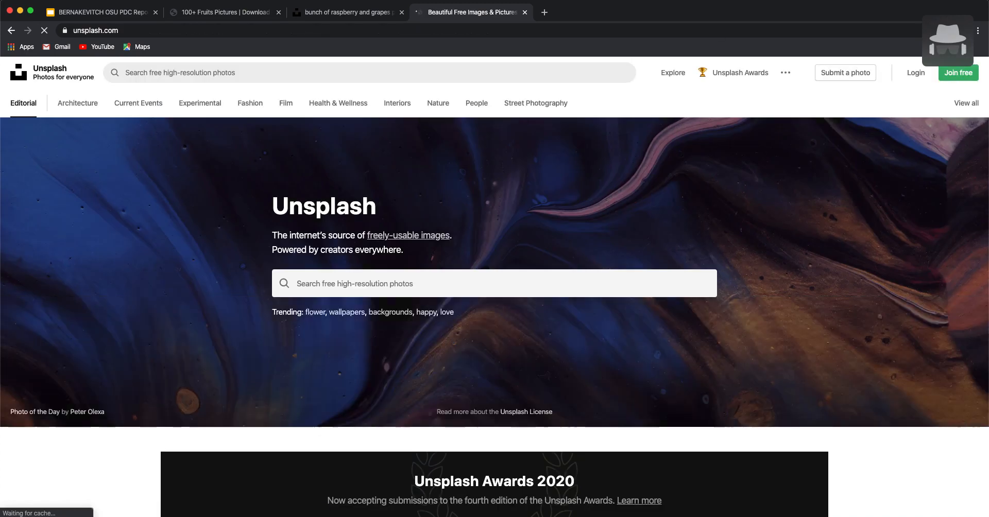
left_click(947, 40)
left_click(926, 17)
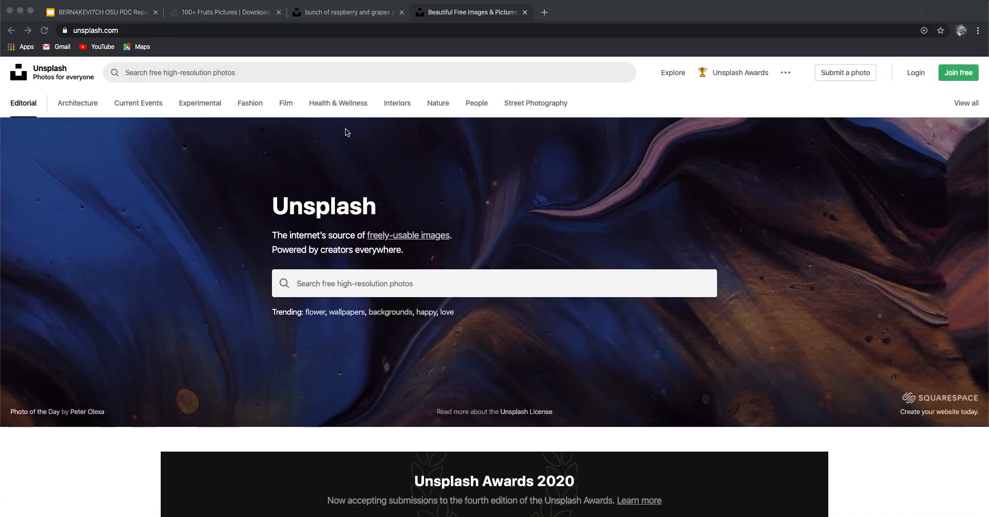
scroll(345, 132, "down", 3)
scroll(345, 129, "up", 3)
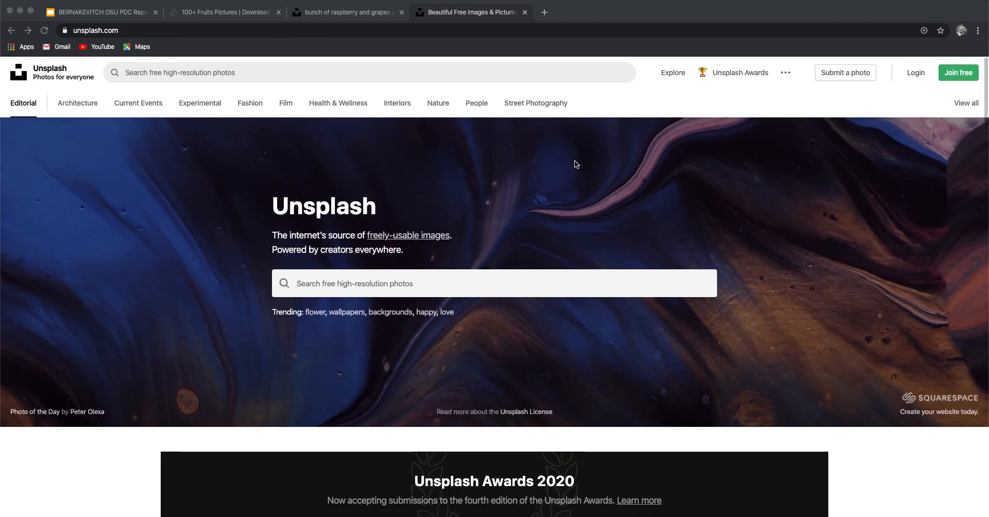
Look over the fruits photo results on Unsplash and return to the PDC report presentation in Google Slides
left_click_drag(487, 15, 246, 14)
left_click(355, 14)
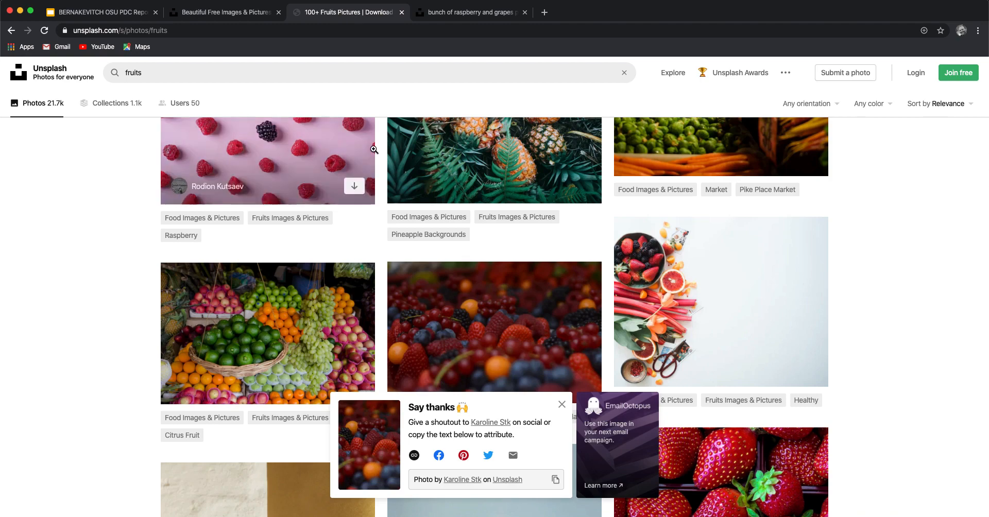
scroll(372, 148, "up", 2)
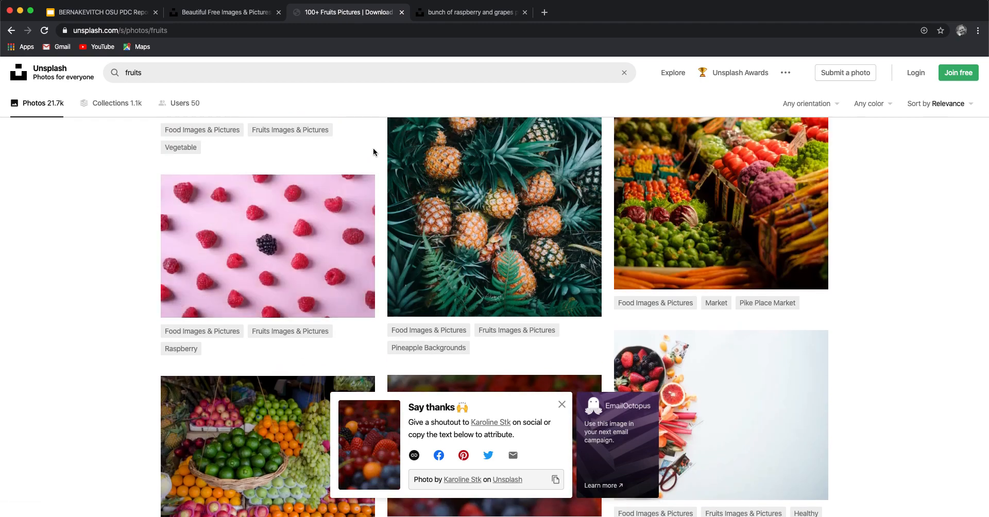
scroll(374, 151, "down", 4)
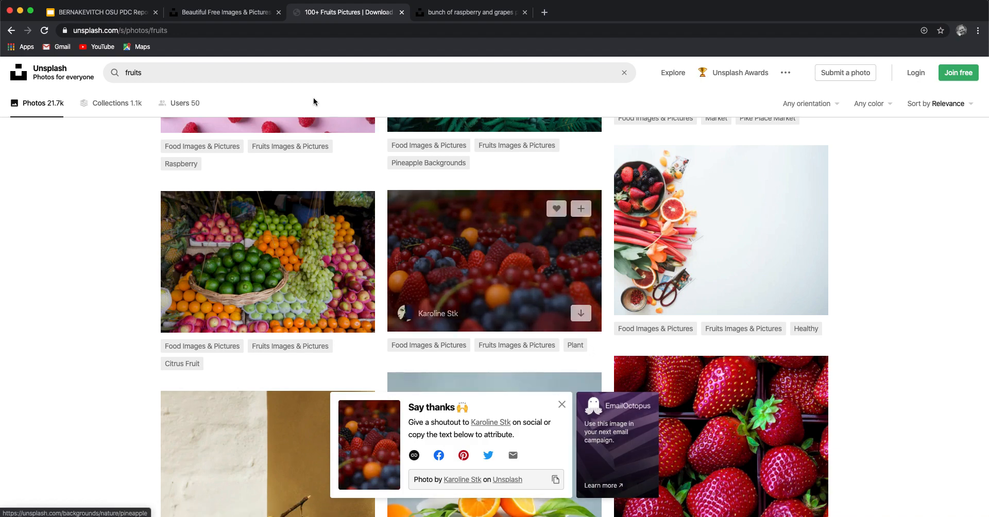
left_click(111, 12)
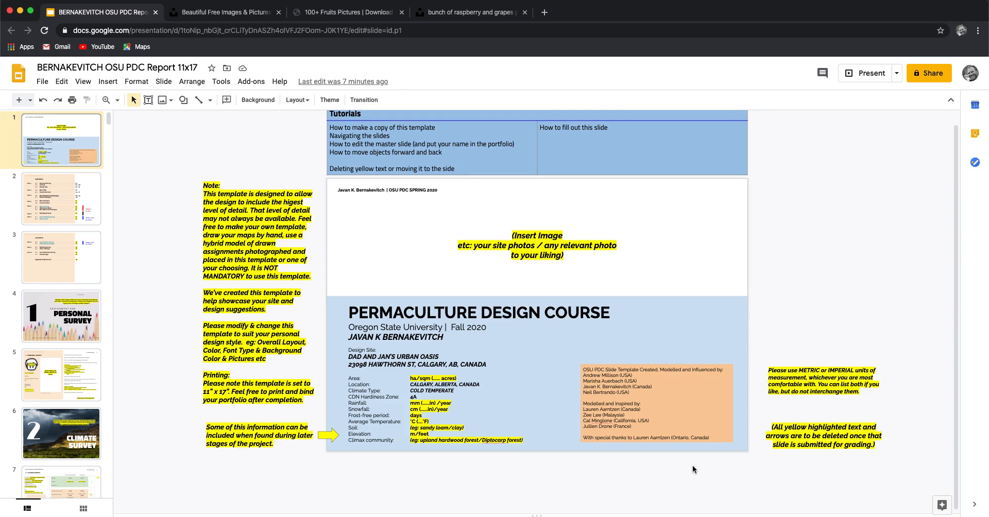
left_click(663, 504)
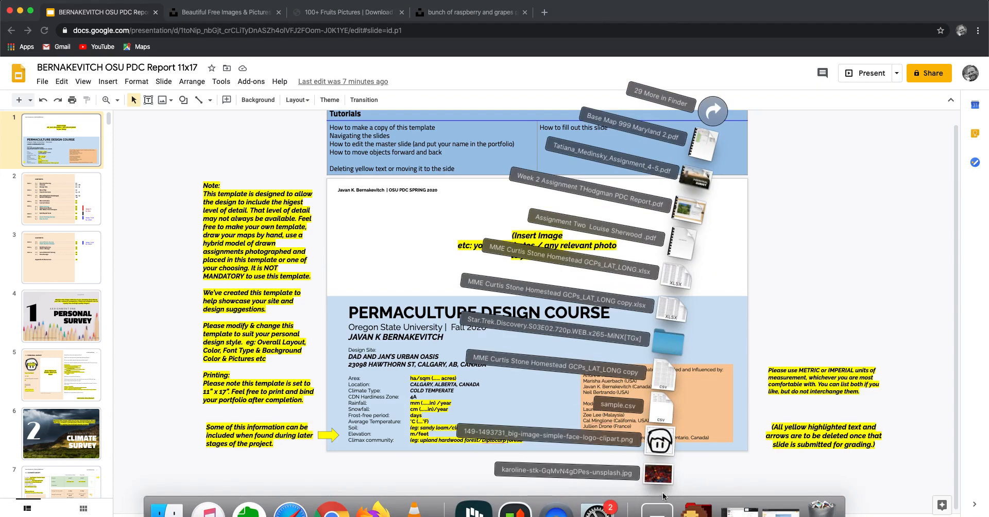
left_click_drag(658, 473, 745, 205)
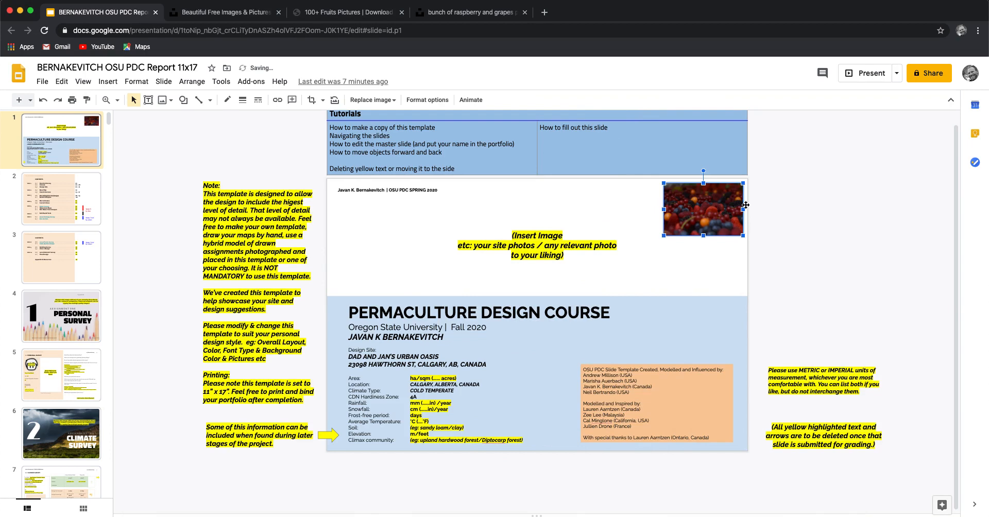
key("Delete")
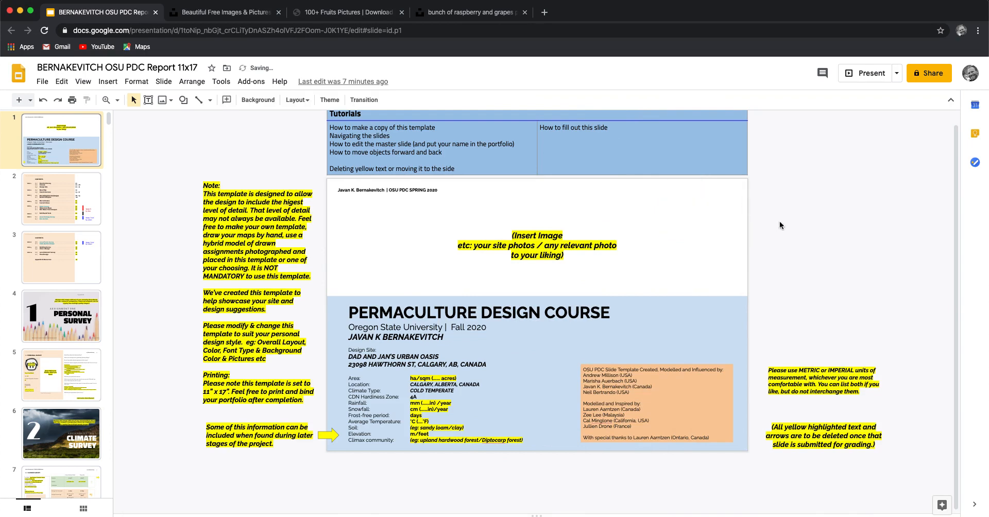
left_click(108, 82)
mouse_move(125, 100)
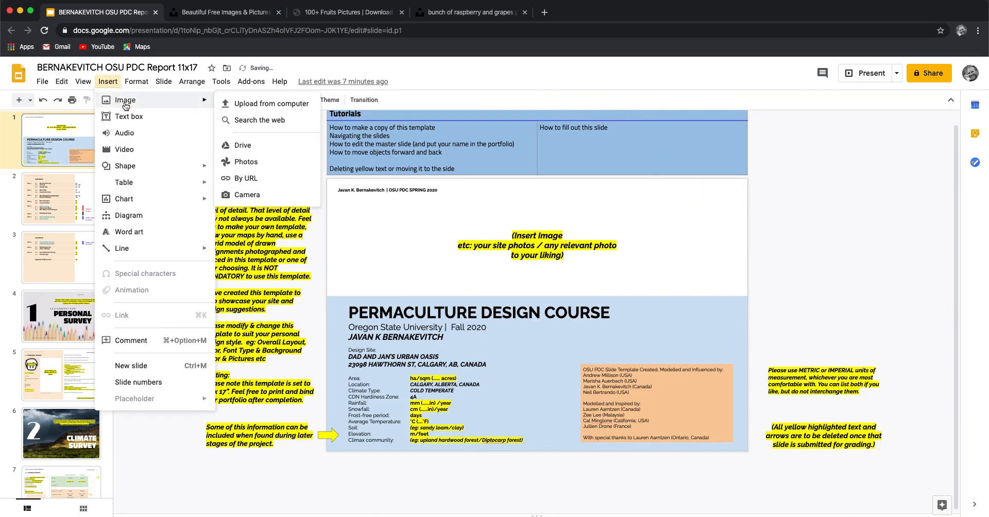
left_click(256, 107)
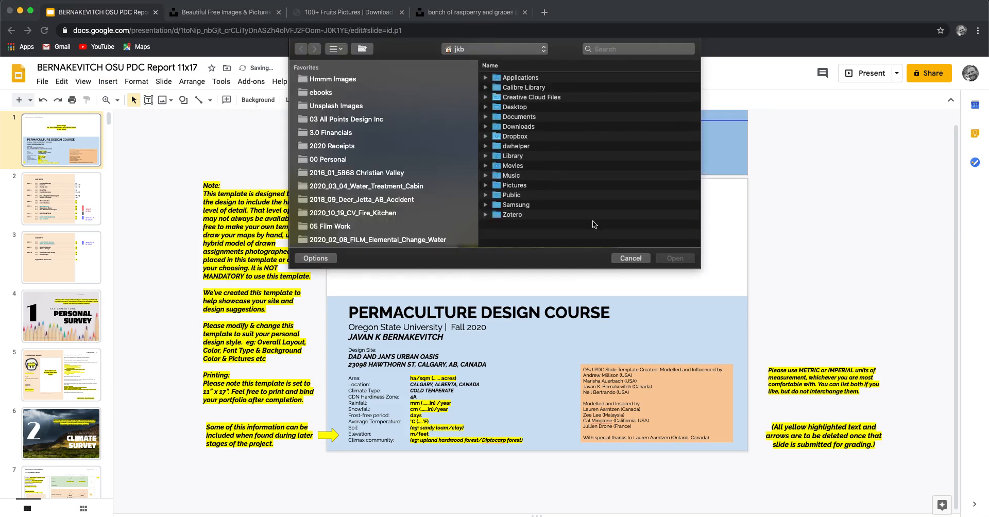
left_click(630, 257)
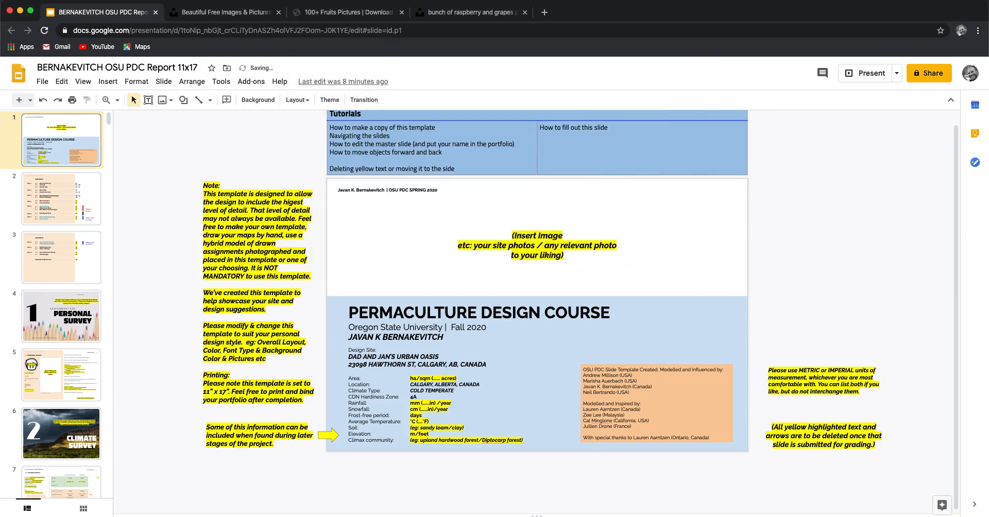
Place the downloaded Unsplash berries photo from the Downloads folder onto the cover slide
left_click(656, 508)
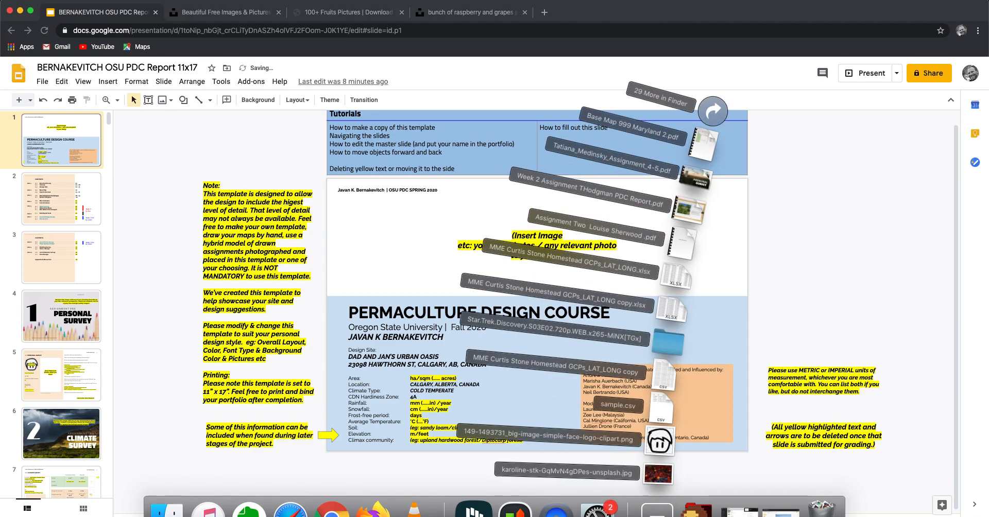
left_click(656, 509)
left_click(656, 509)
left_click_drag(660, 478, 688, 212)
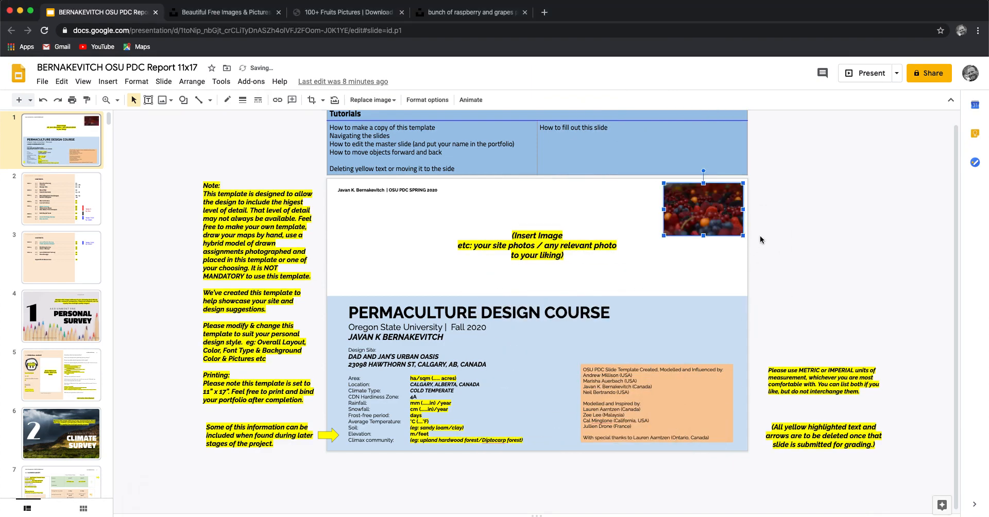
Delete the highlighted "(Insert Image...)" placeholder text box from the cover slide
left_click(522, 234)
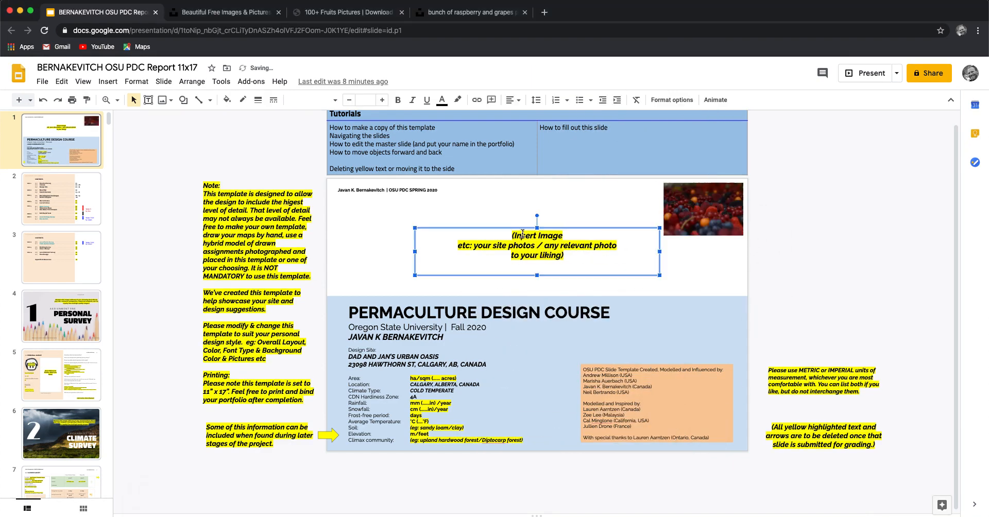
left_click(547, 228)
key("Delete")
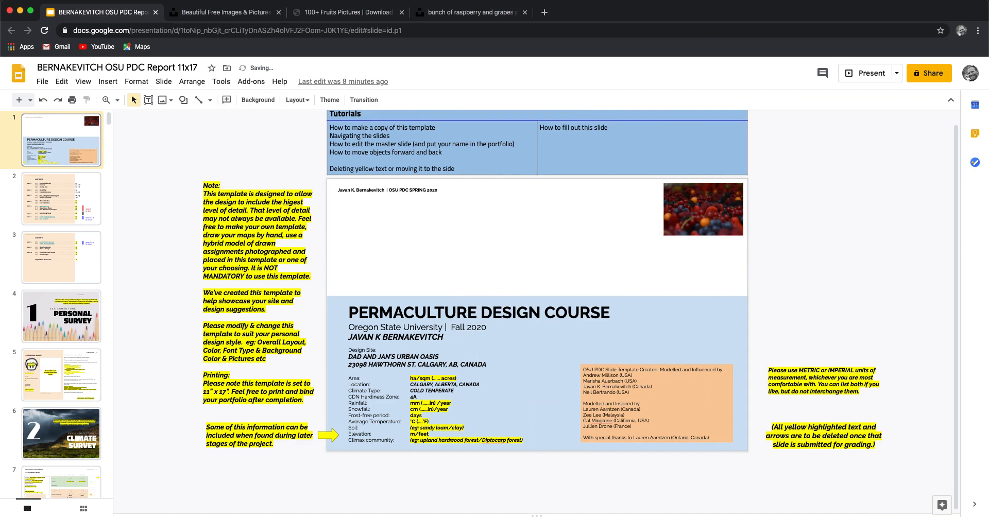
Enlarge the berries photo from the slide's upper-left corner to the full slide width and shift it upward over the title area
left_click_drag(698, 203, 363, 199)
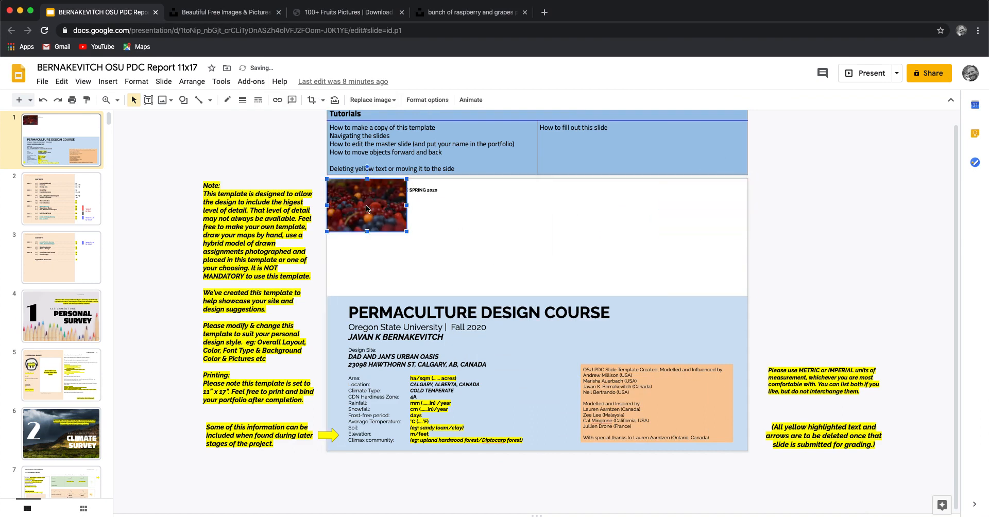
left_click_drag(407, 233, 747, 444)
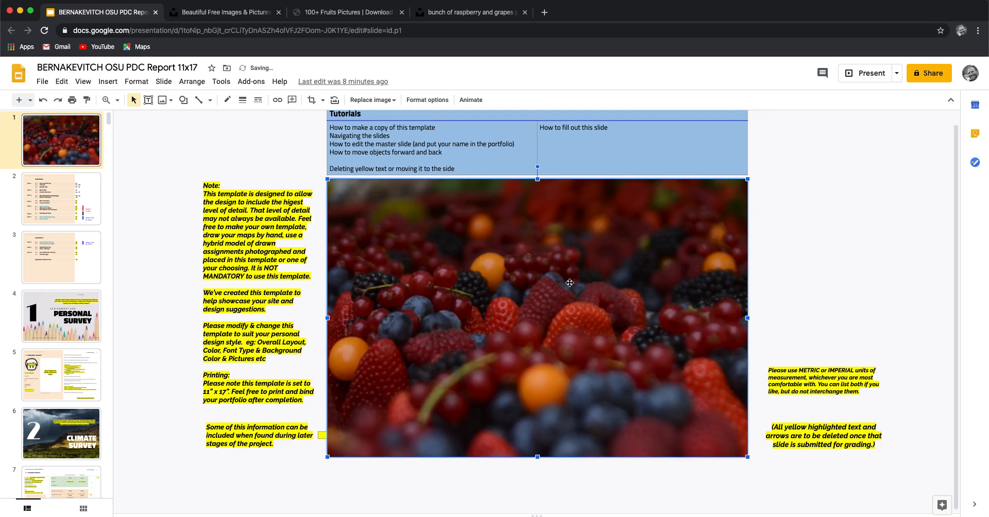
left_click_drag(504, 313, 506, 258)
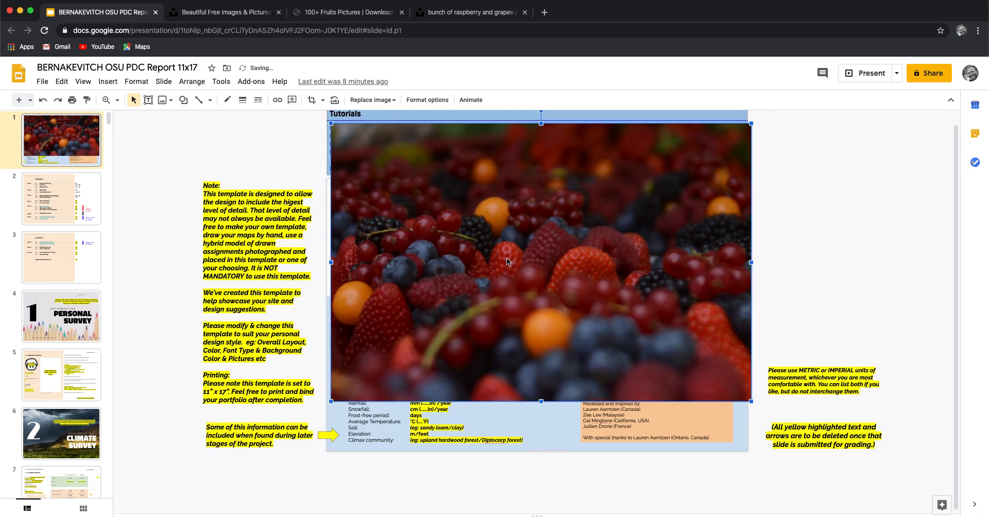
Send the berries photo behind the slide's other content and align its sides with the slide's edges
right_click(506, 258)
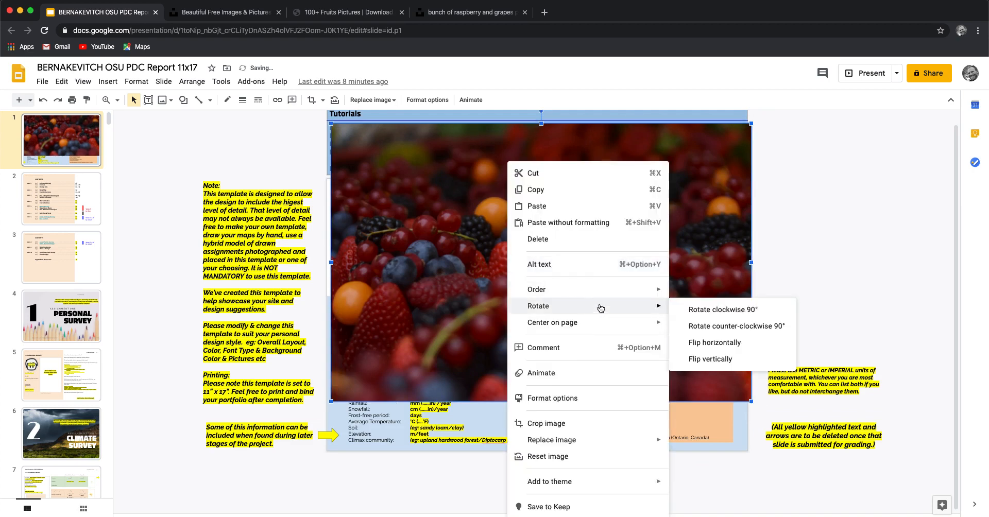
mouse_move(610, 294)
left_click(733, 344)
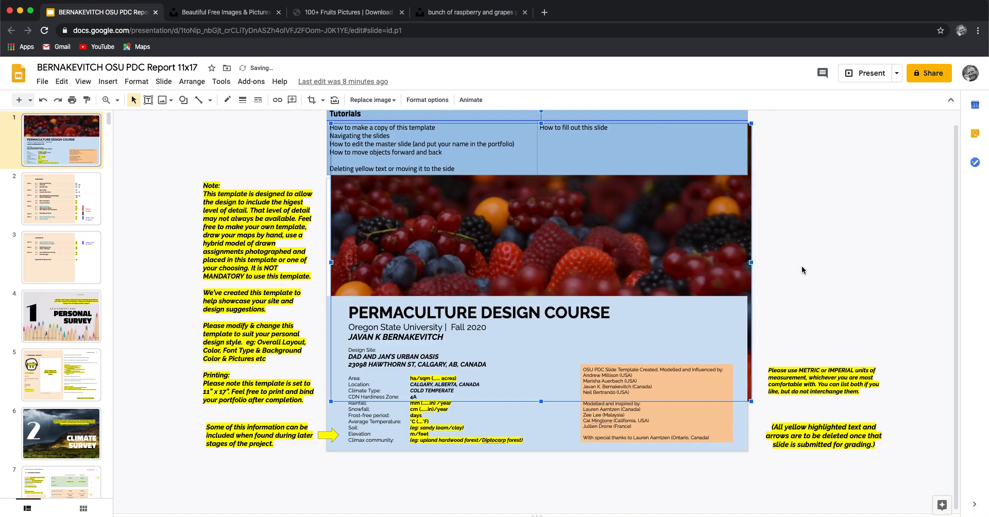
left_click_drag(569, 241, 567, 244)
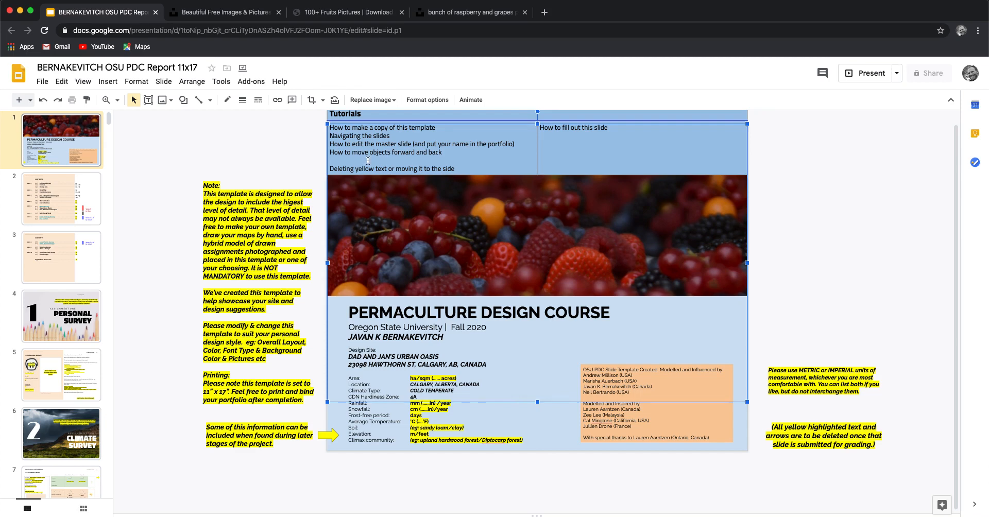
Crop the berries photo at top and bottom to the band between the tutorials table and the blue title panel
double_click(515, 215)
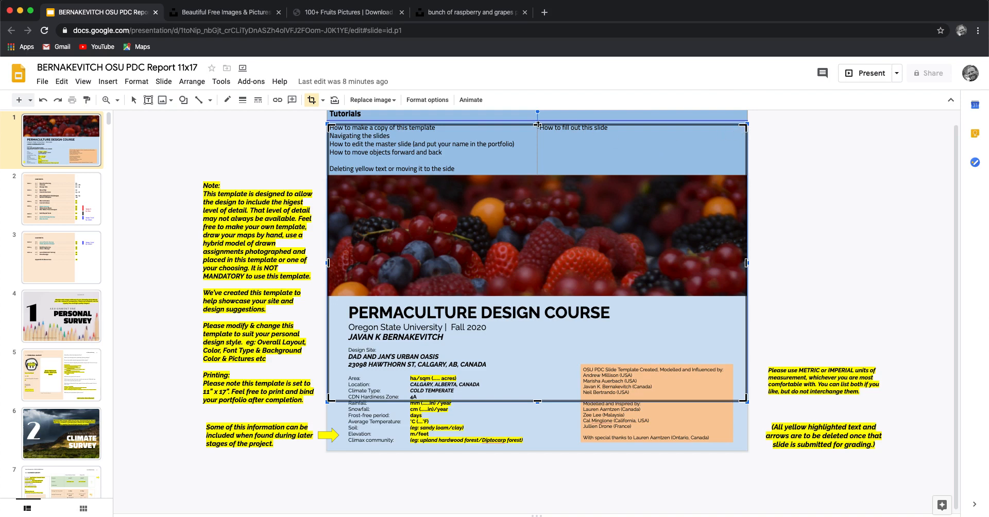
left_click_drag(538, 124, 537, 176)
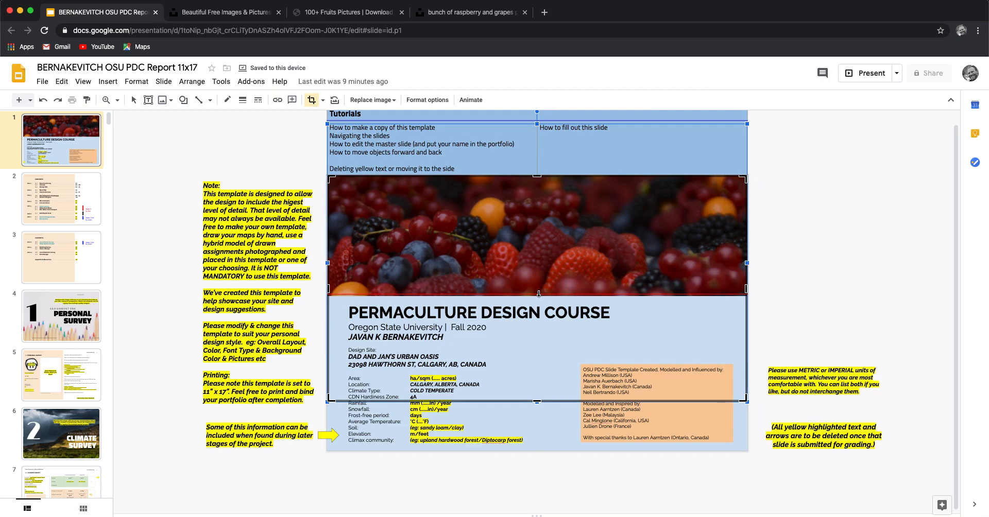
left_click_drag(538, 297, 537, 298)
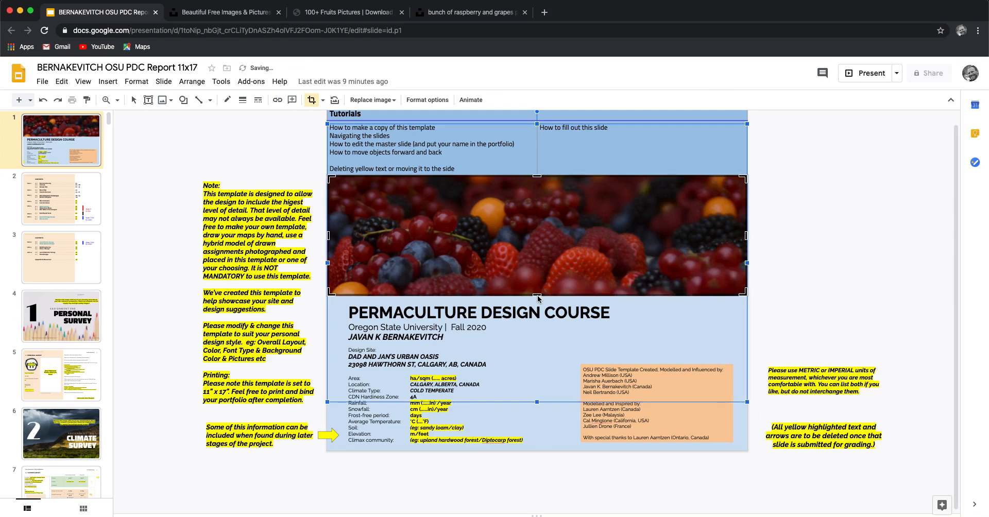
left_click(838, 217)
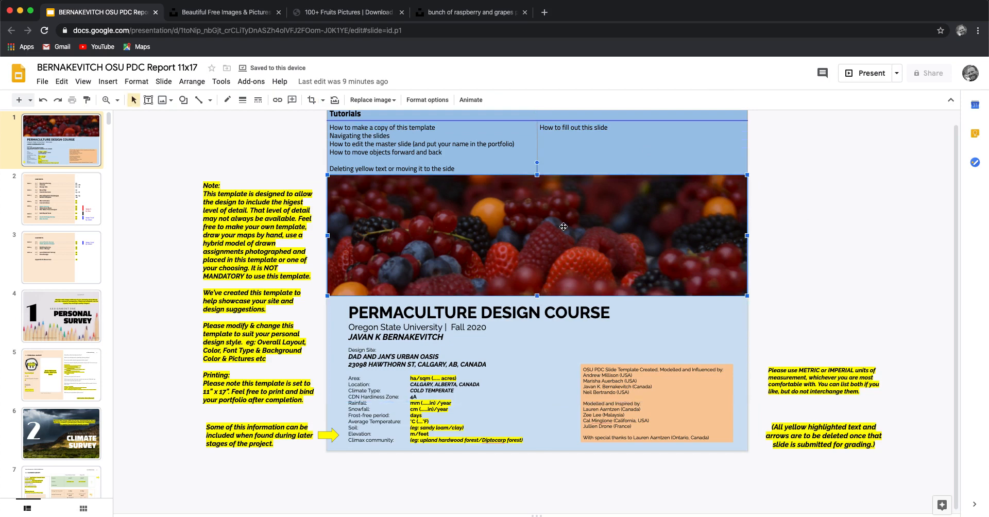
left_click_drag(551, 227, 648, 253)
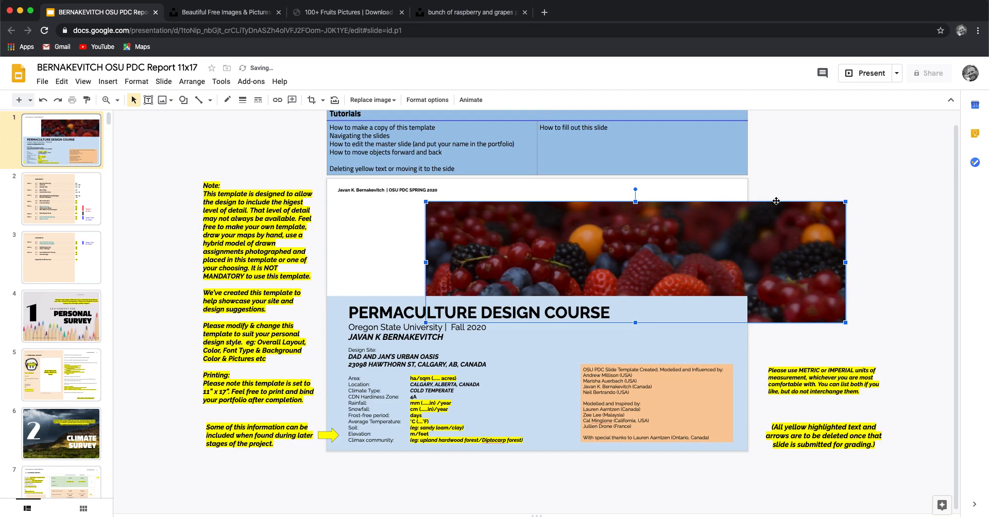
left_click_drag(591, 239, 520, 228)
left_click_drag(389, 193, 554, 190)
left_click_drag(638, 227, 473, 231)
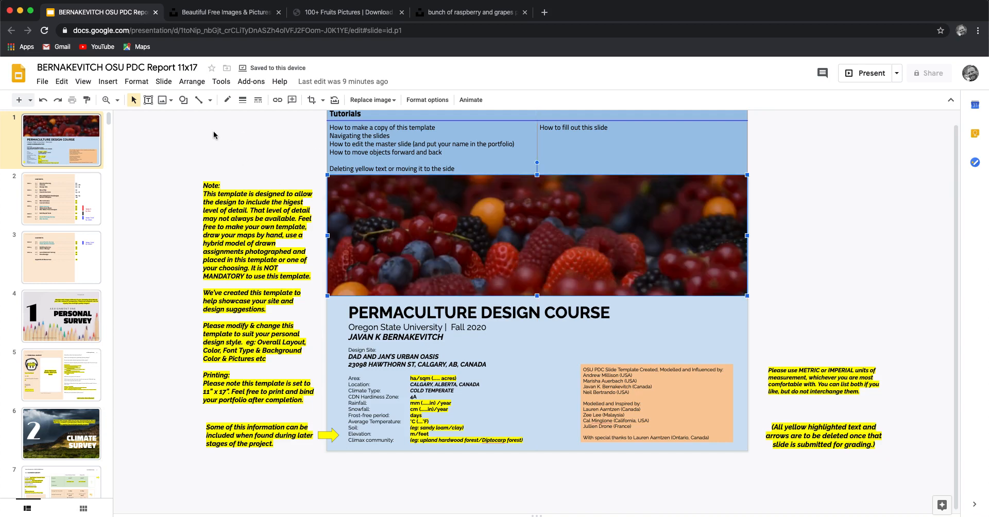
left_click(198, 135)
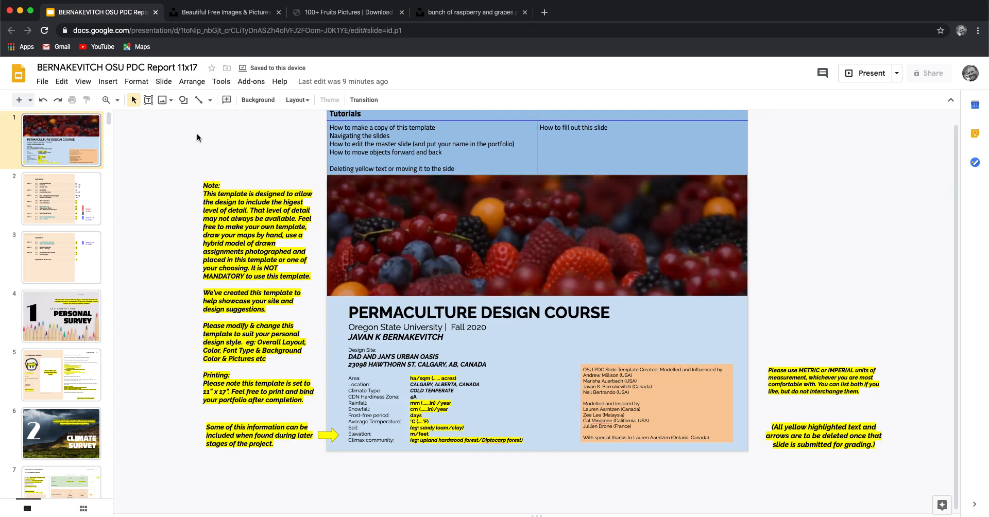
Insert a small text box in the blue panel, just right of the PERMACULTURE DESIGN COURSE title
left_click(107, 81)
left_click(129, 116)
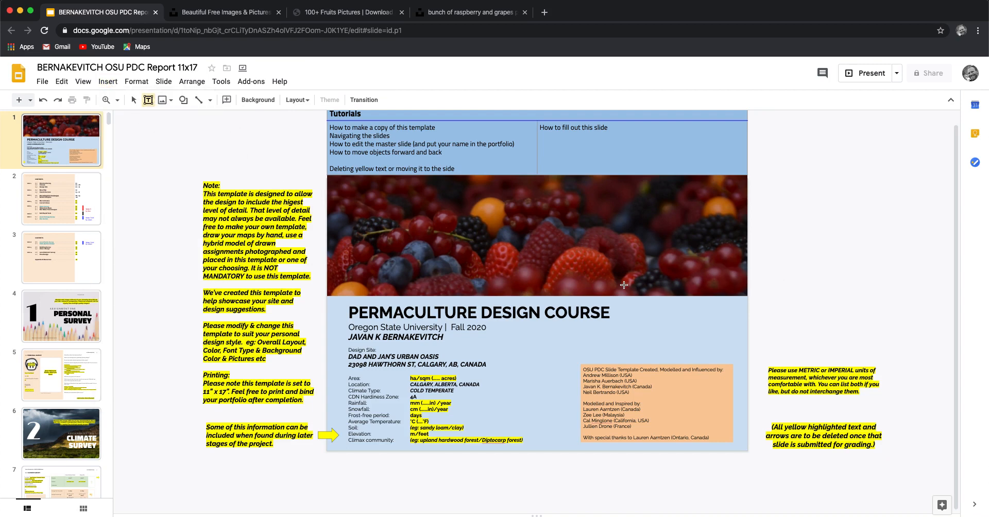
left_click_drag(634, 310, 728, 319)
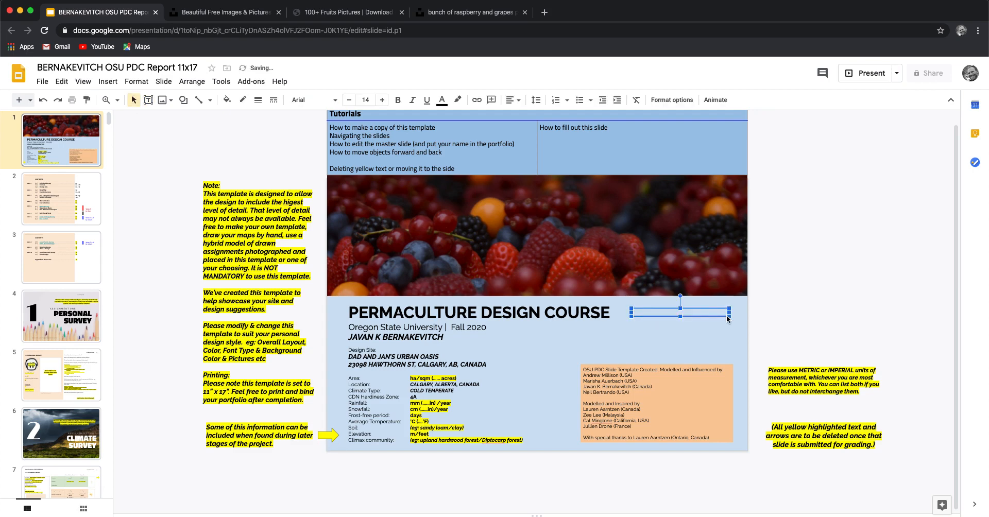
Switch to the Unsplash fruits results and copy the berries photo's URL from its Say thanks box
left_click(381, 15)
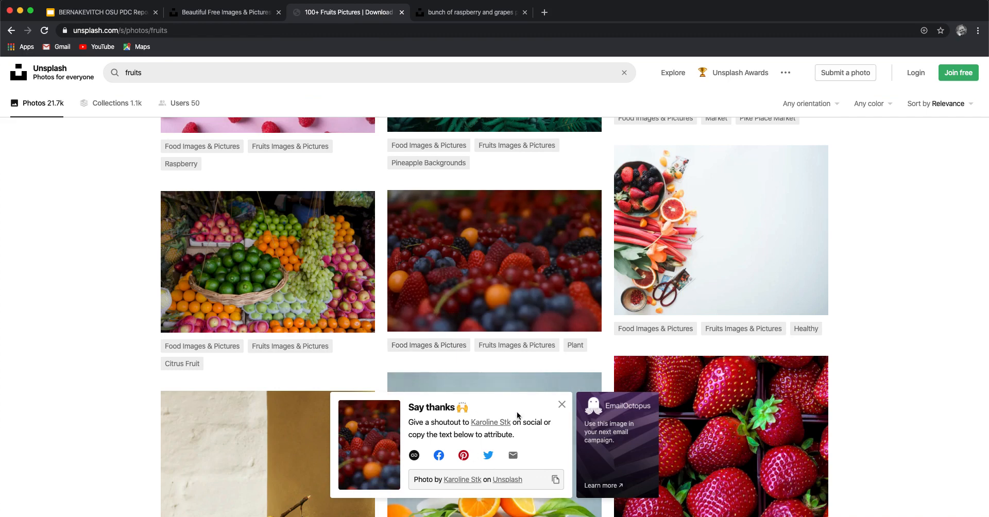
left_click(414, 457)
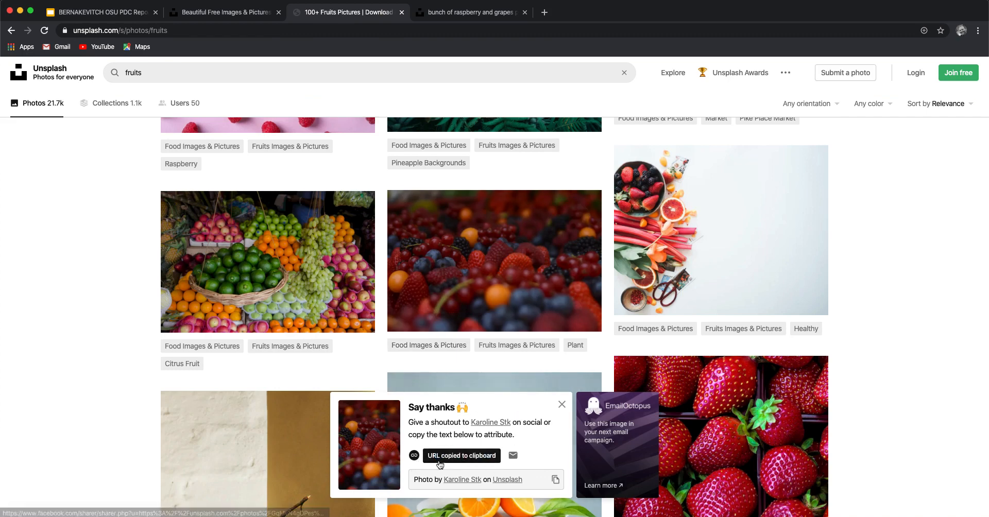
Switch to the slide deck, paste the copied photo URL into the credit text box, and widen the box to fit it
left_click(217, 16)
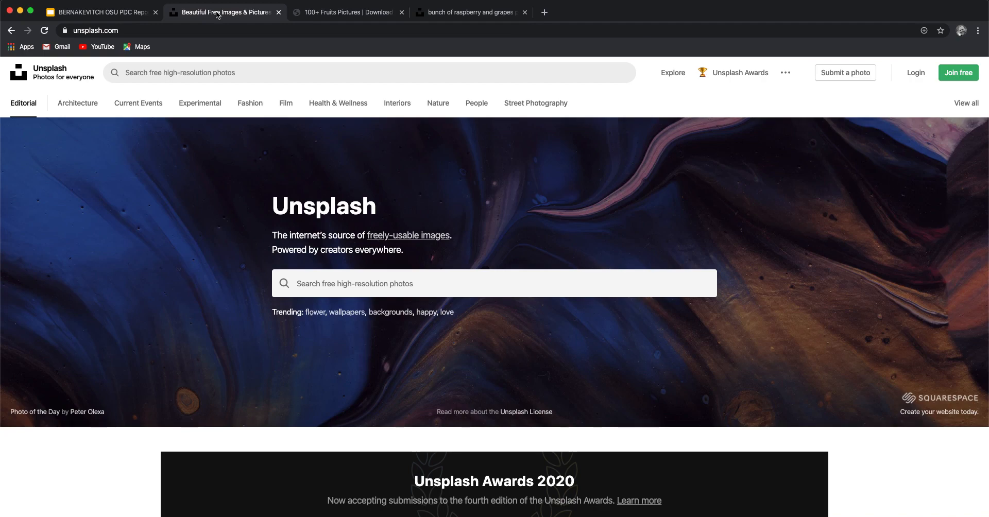
left_click(129, 13)
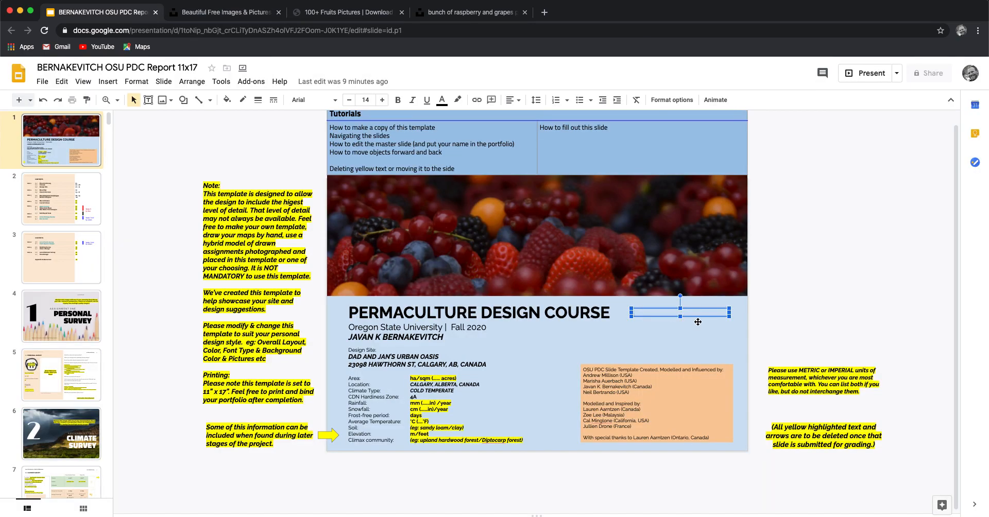
key("super+v")
left_click_drag(730, 314, 912, 314)
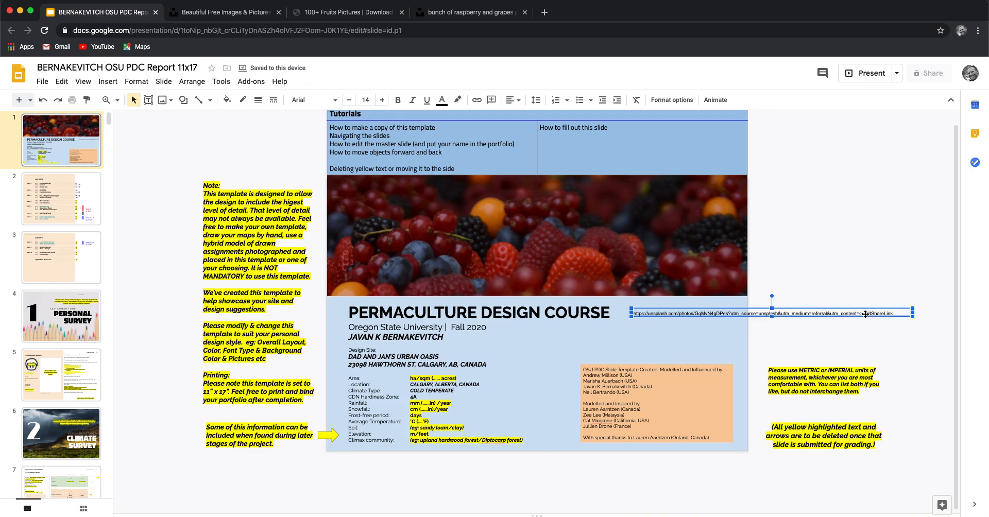
left_click(361, 13)
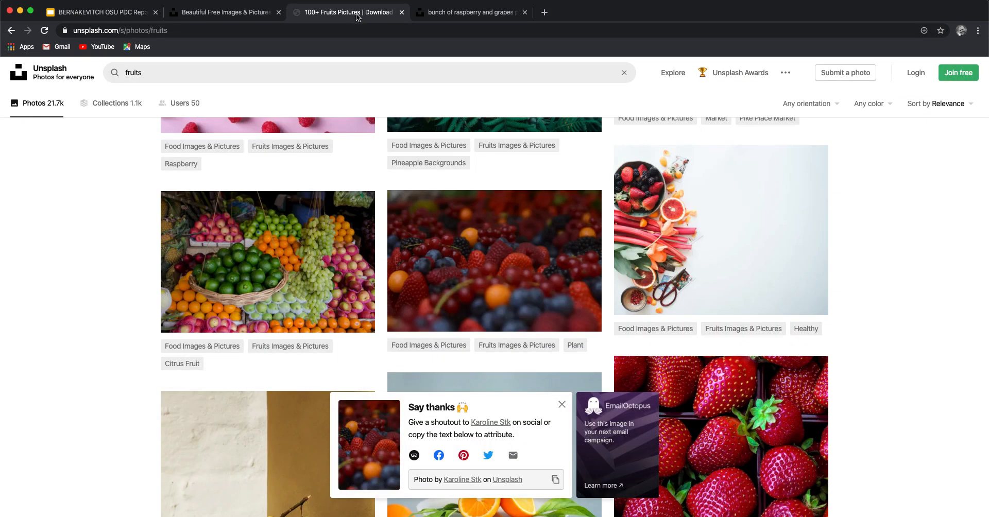
left_click(459, 15)
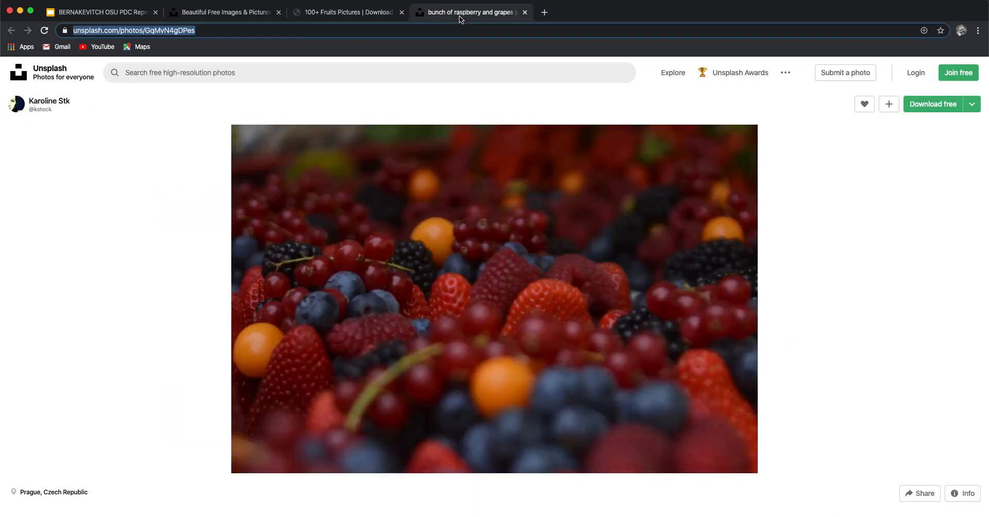
left_click(213, 31)
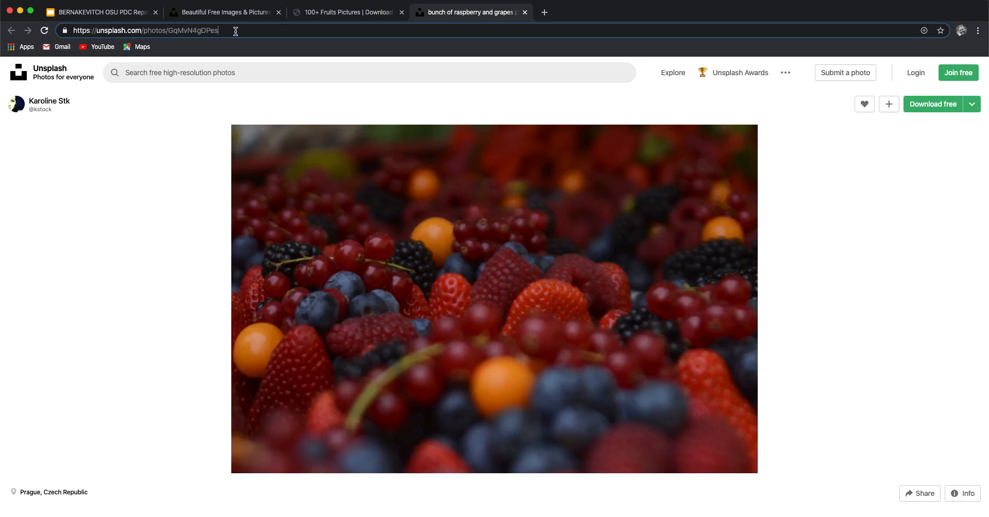
left_click_drag(258, 31, 63, 30)
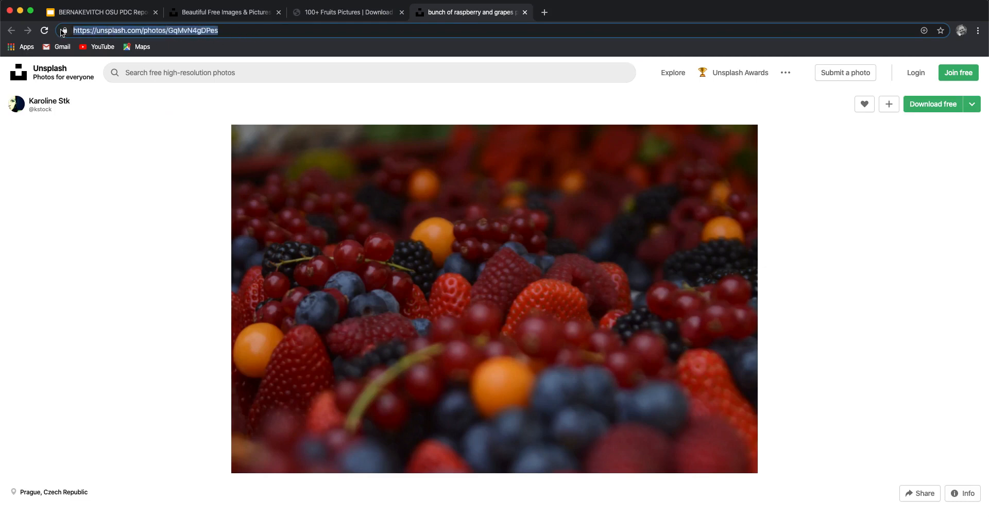
left_click(147, 12)
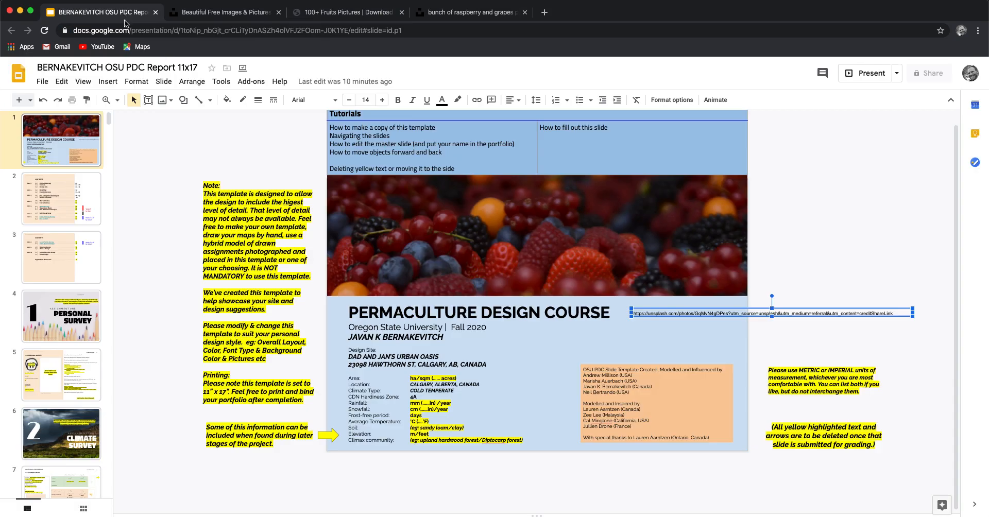
triple_click(808, 313)
key("super+v")
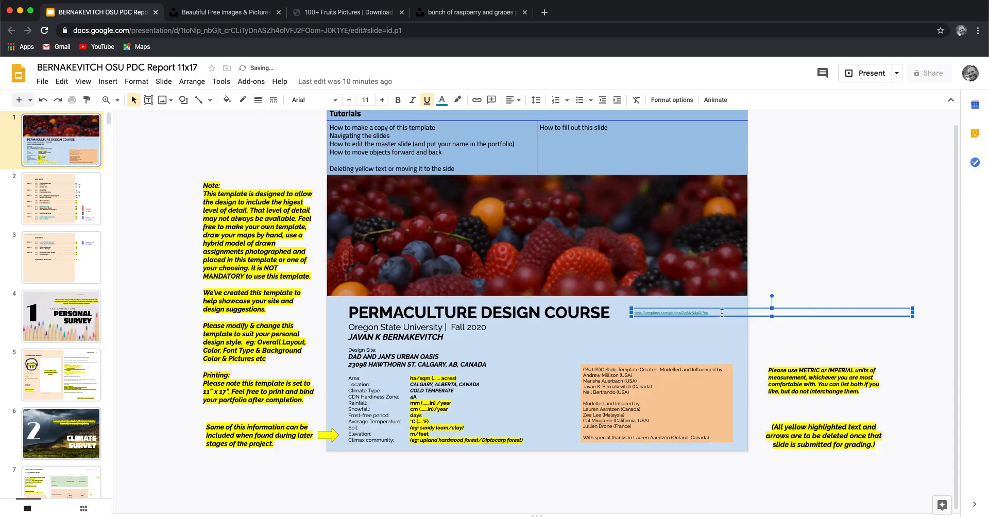
Change the text colour of the pasted photo URL to white
left_click_drag(720, 313, 629, 310)
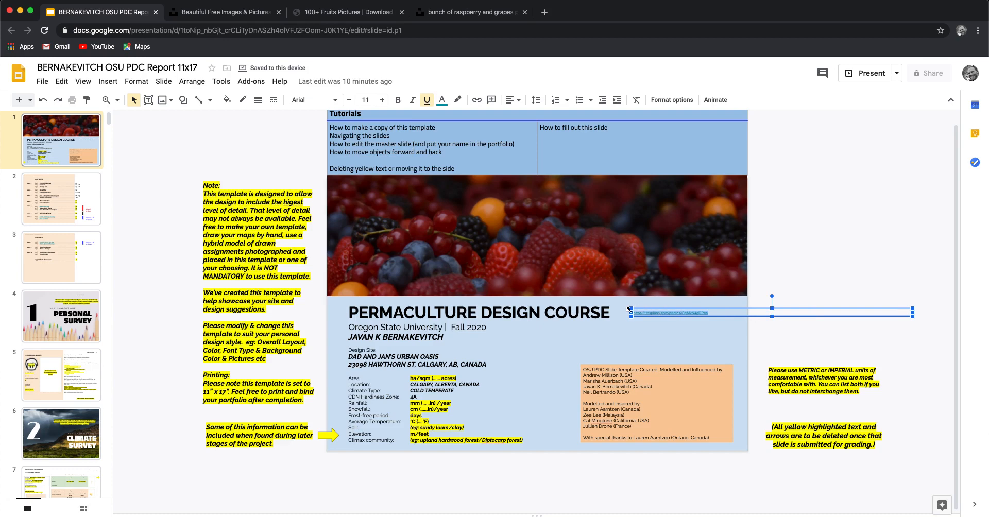
left_click(442, 100)
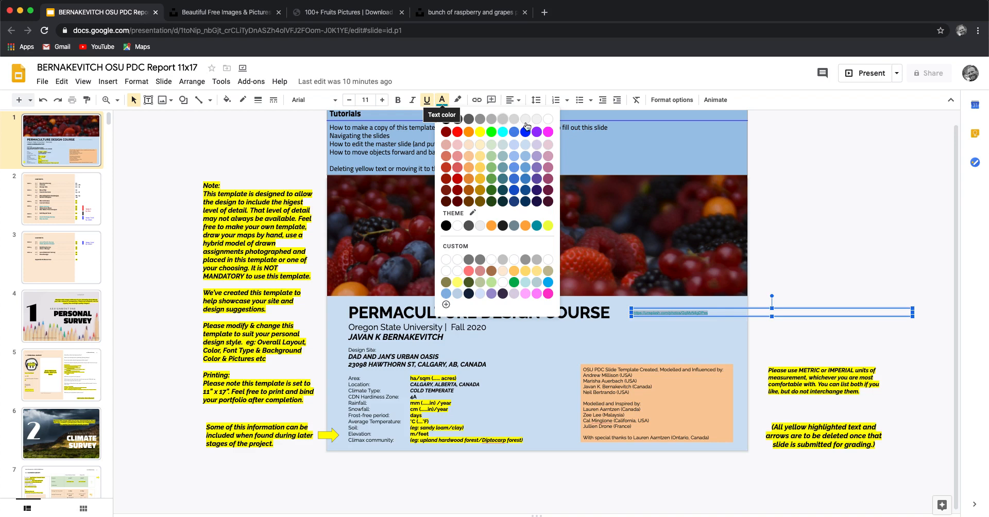
left_click(548, 119)
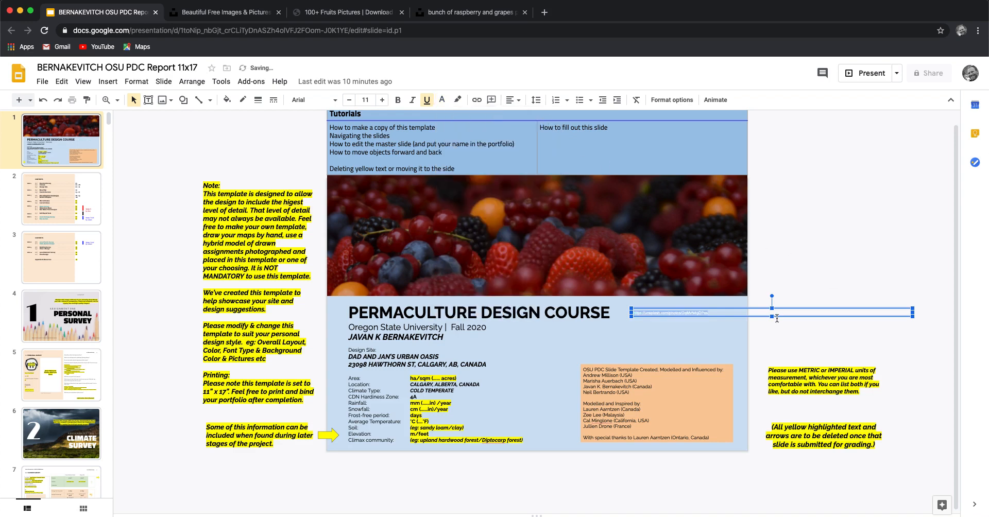
Right-align the URL text and move its text box onto the lower right corner of the berries photo
left_click_drag(781, 309, 528, 287)
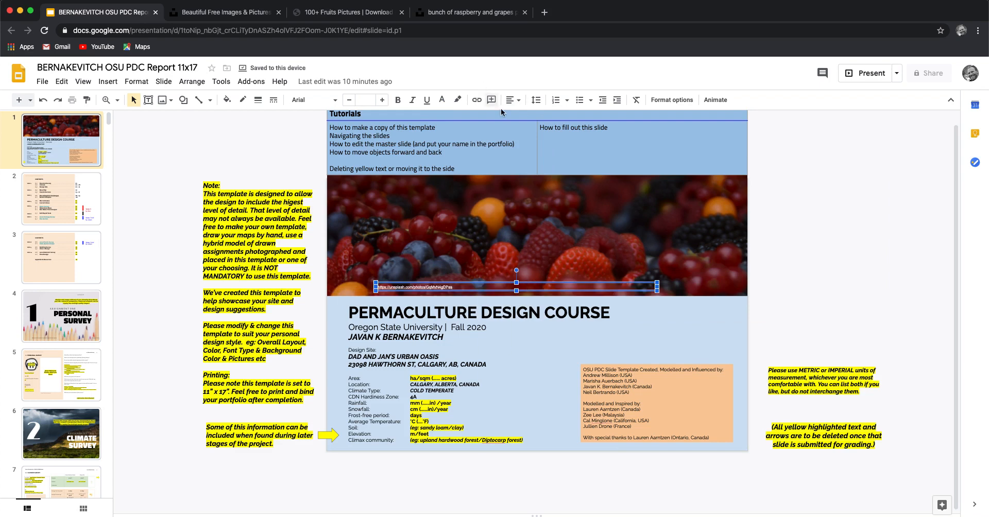
left_click(519, 102)
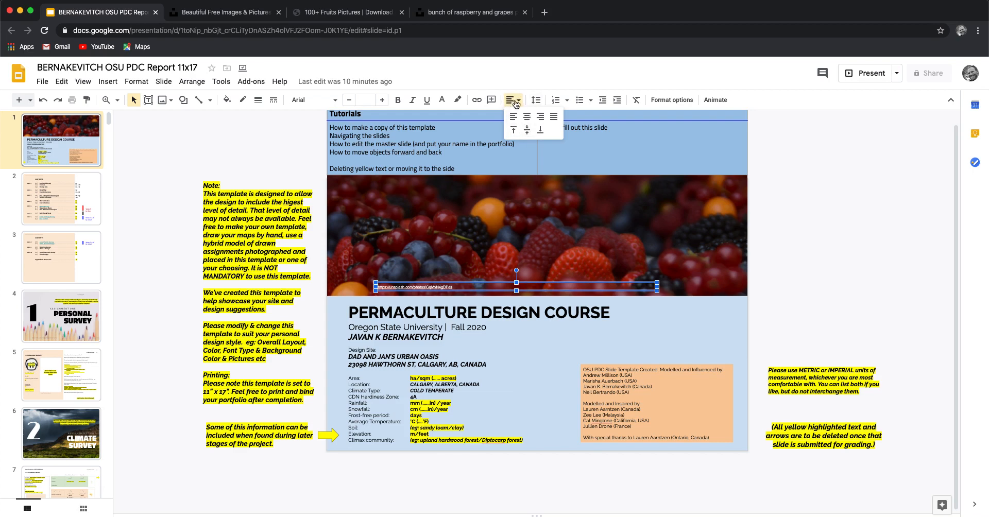
left_click(540, 117)
left_click_drag(625, 283, 709, 285)
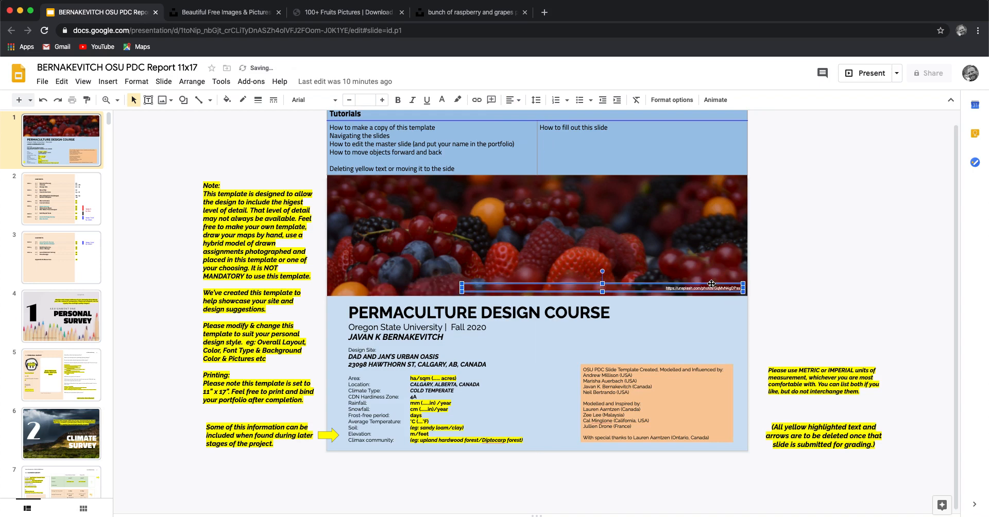
Add a line above the URL in the credit text box reading "Accessed: 2020/10/23"
left_click(667, 289)
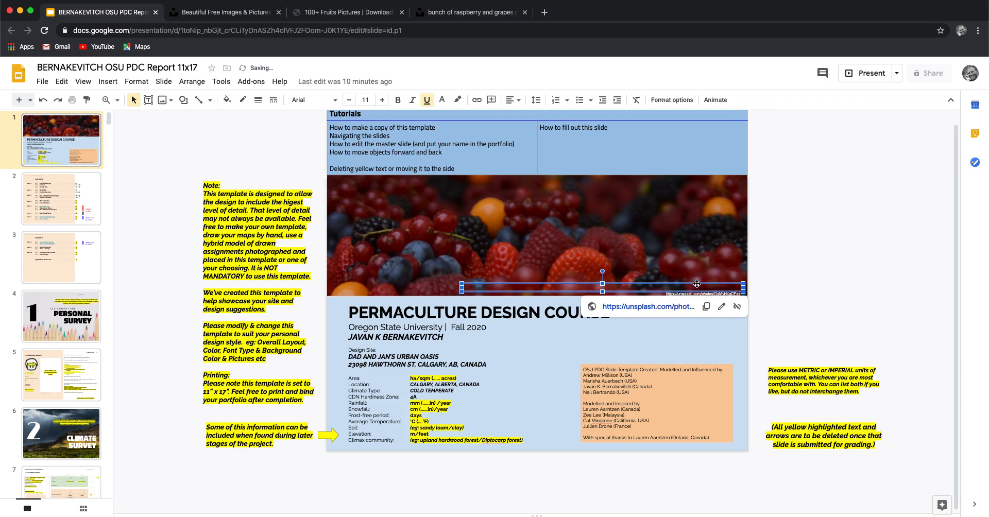
left_click(789, 273)
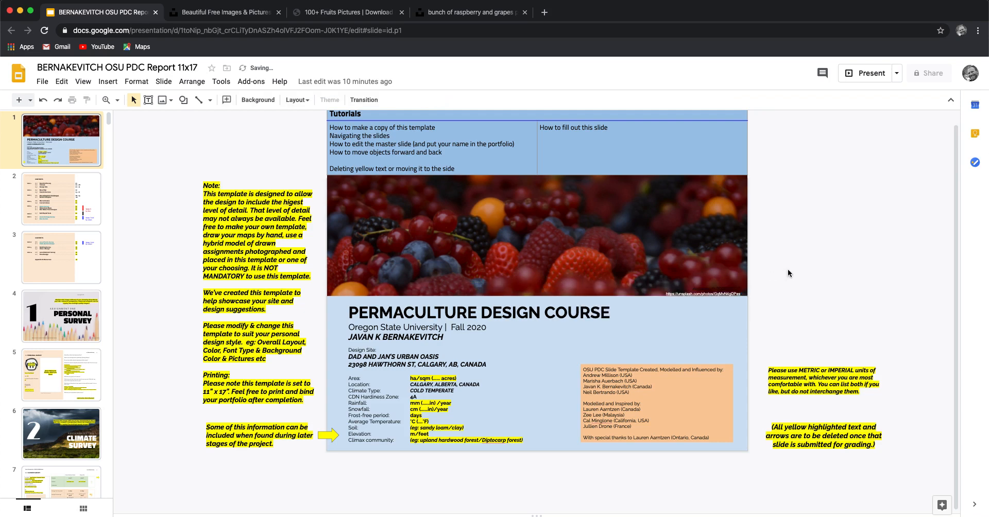
left_click(712, 290)
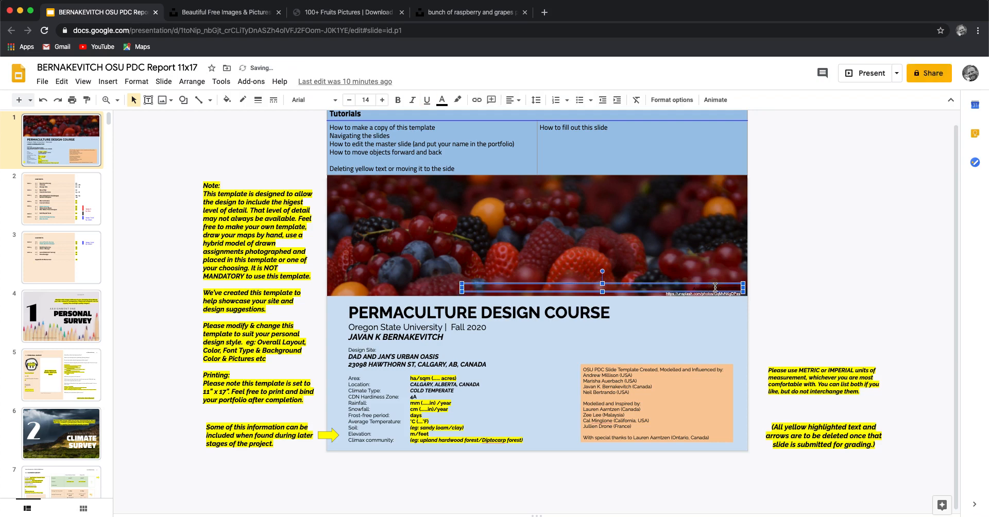
type("Accessed 2020/10/22")
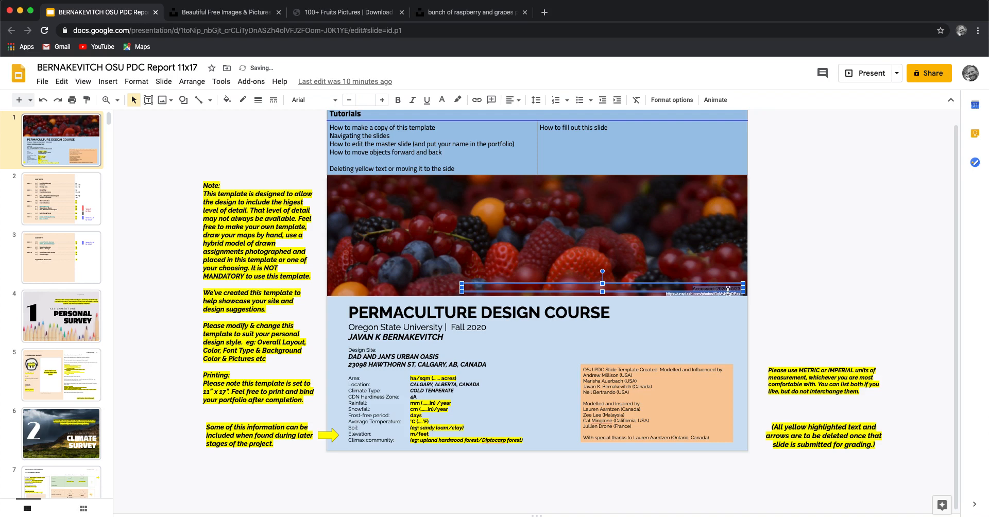
right_click(721, 289)
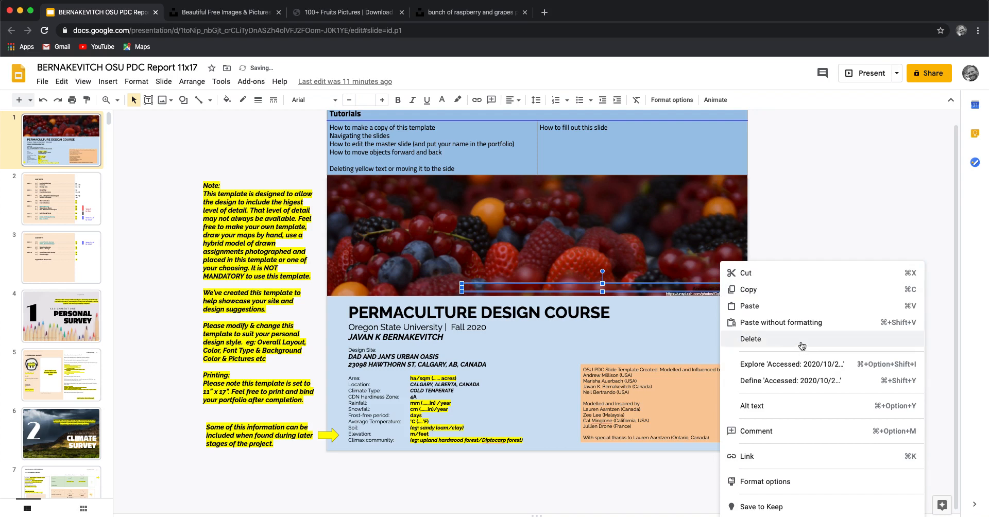
left_click(671, 286)
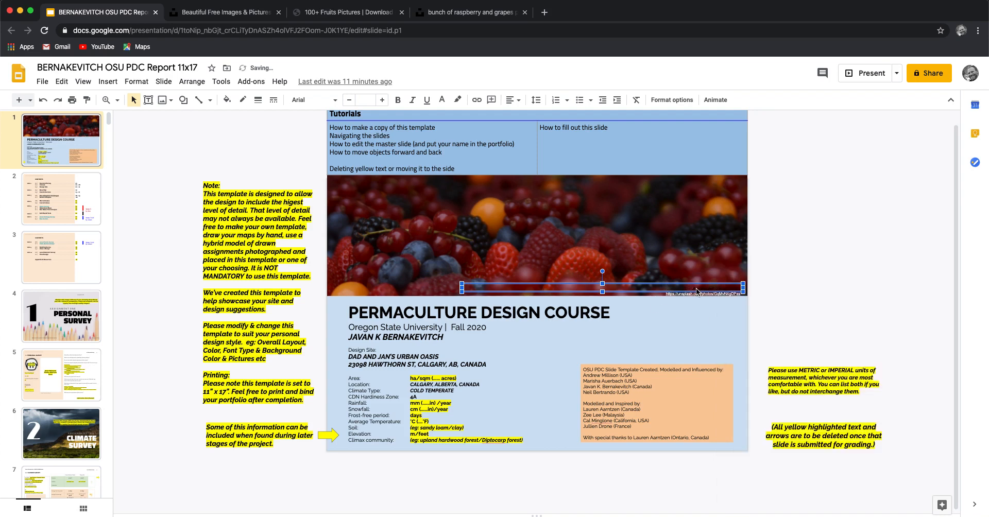
double_click(694, 289)
key("BackSpace")
key("super+z")
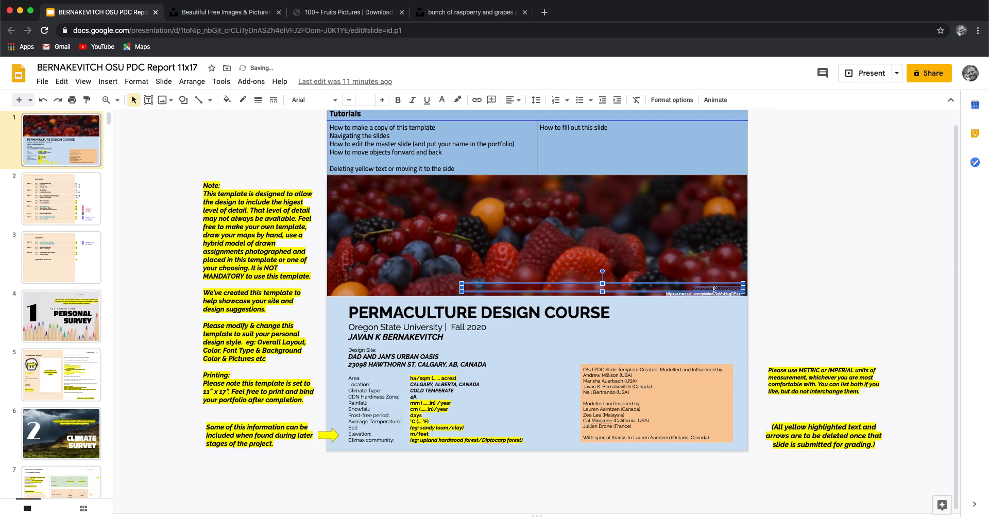
Colour the access date line white and narrow the credit text box from its left side to fit the text
left_click(442, 100)
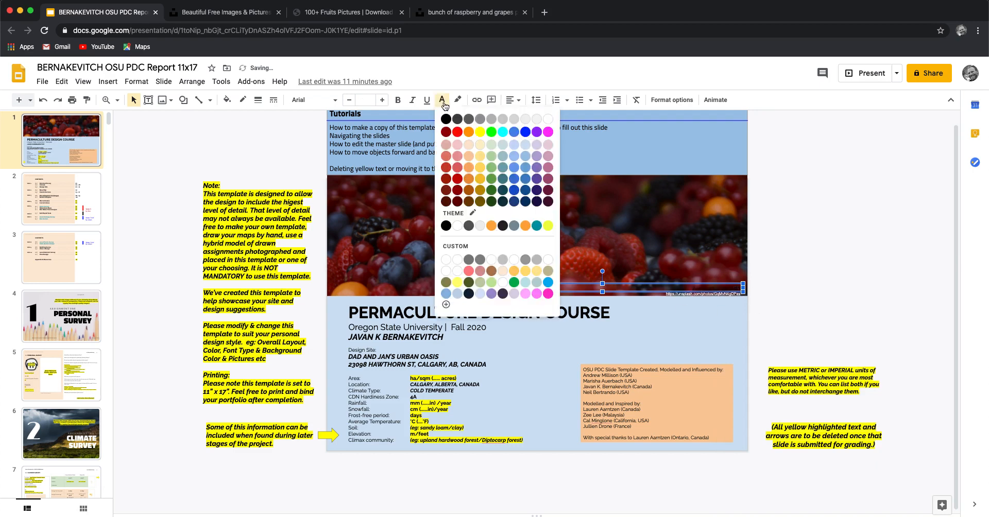
left_click(552, 122)
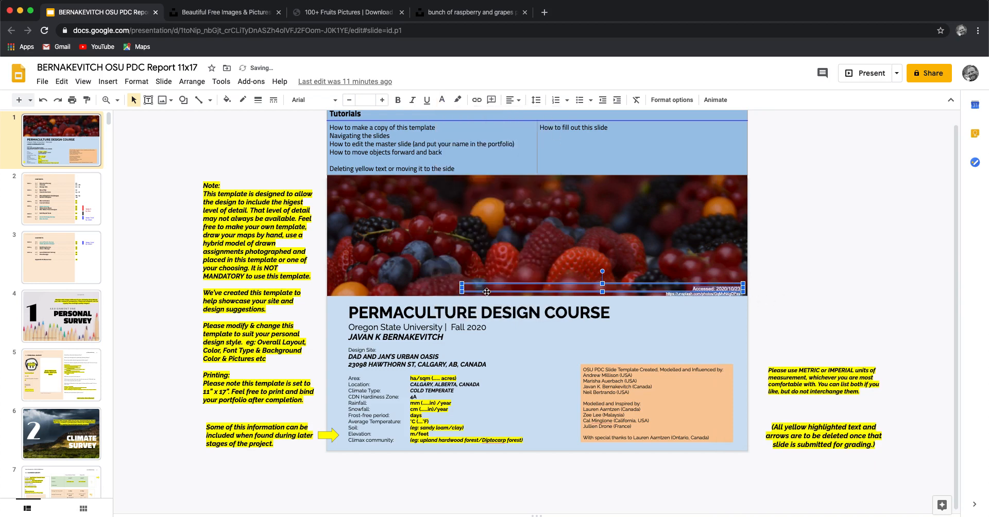
left_click_drag(461, 293, 662, 300)
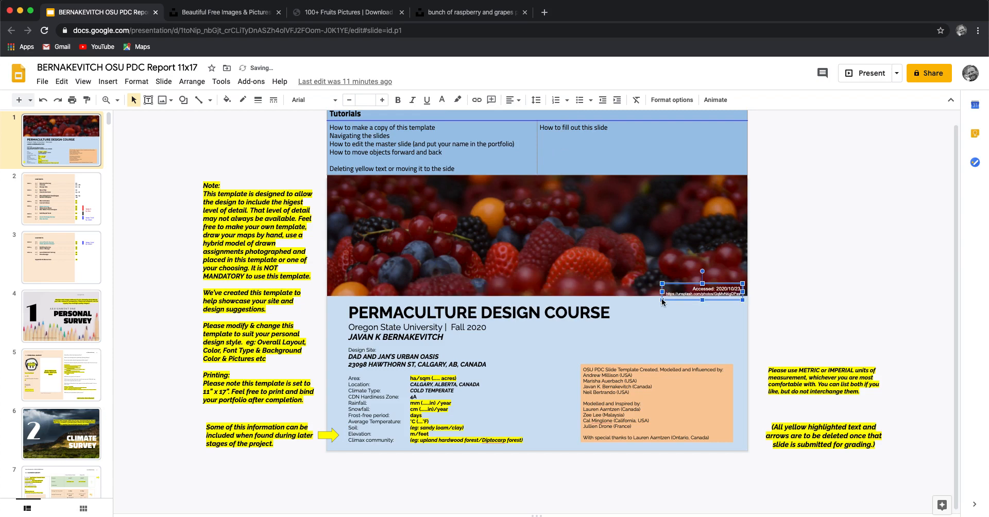
Set the font size of both the access date and the URL in the credit text box to 14
left_click(702, 294)
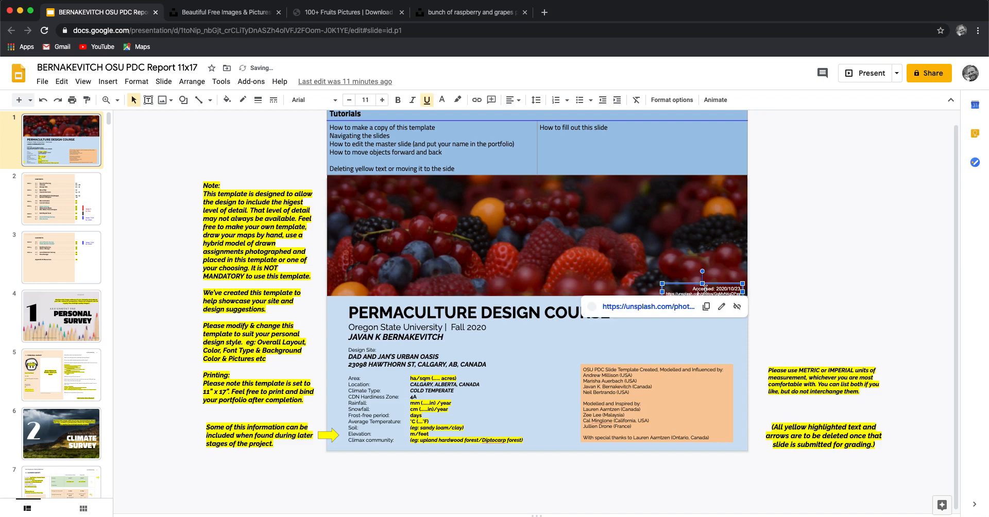
left_click(705, 289)
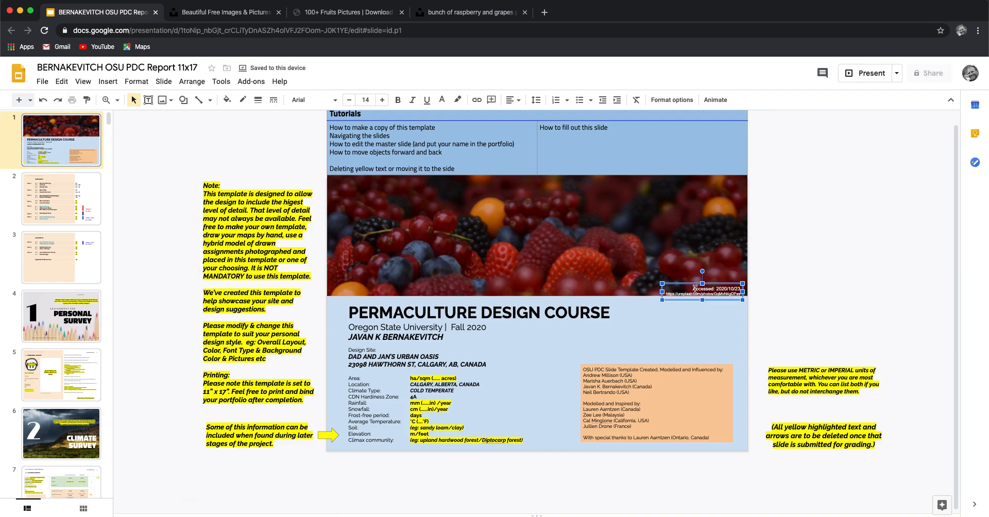
left_click(693, 295)
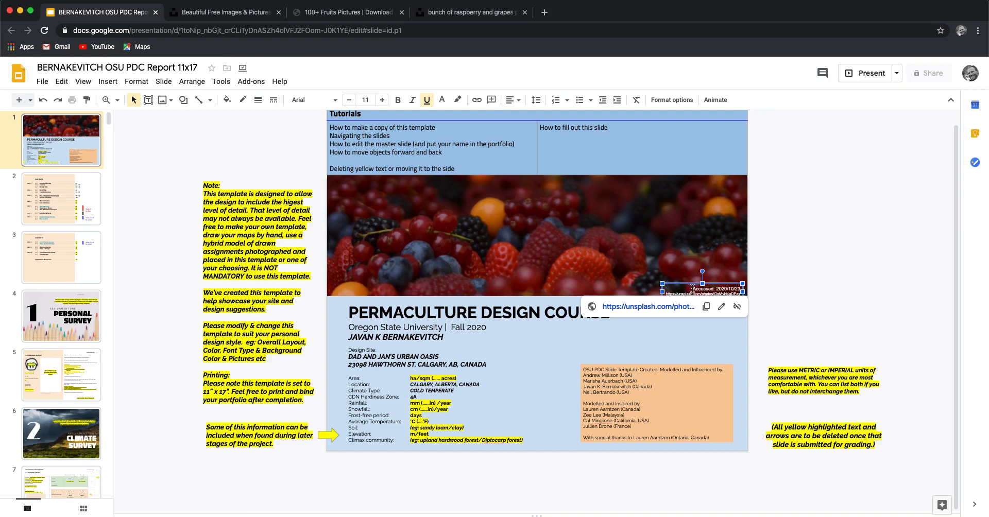
left_click(693, 289)
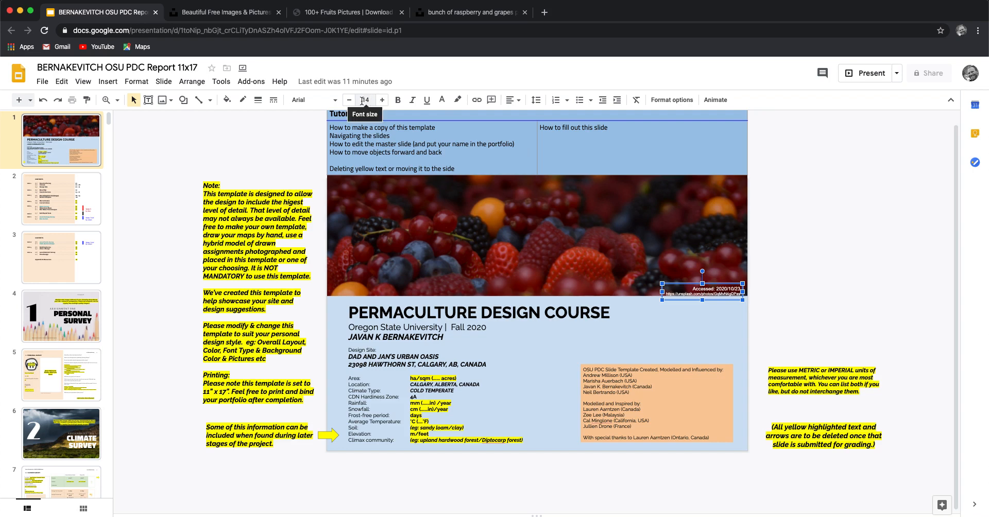
left_click(687, 294)
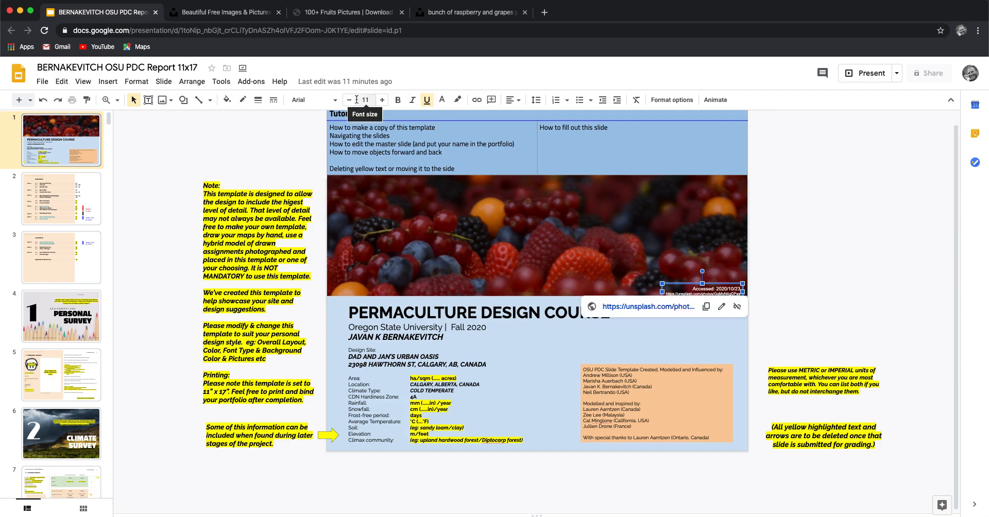
left_click(695, 288)
left_click_drag(700, 287, 742, 295)
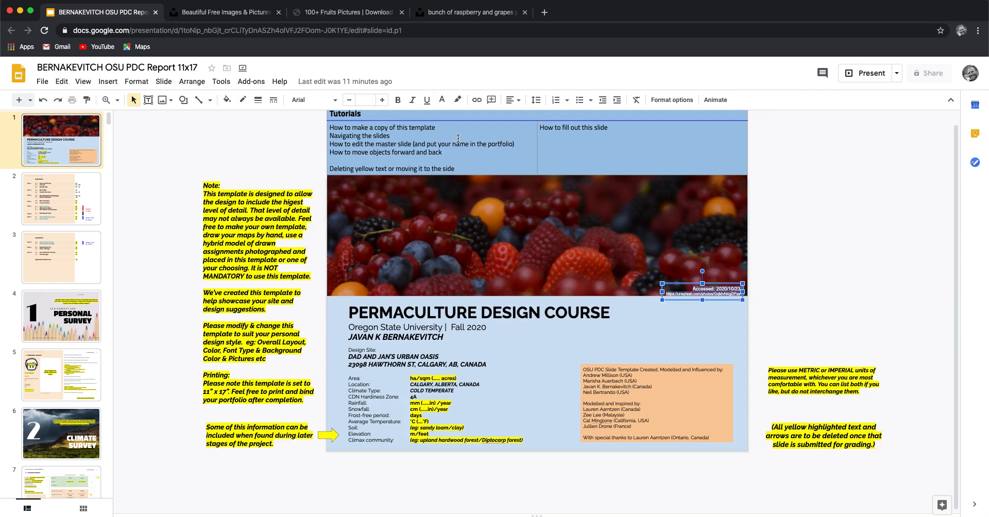
left_click(375, 103)
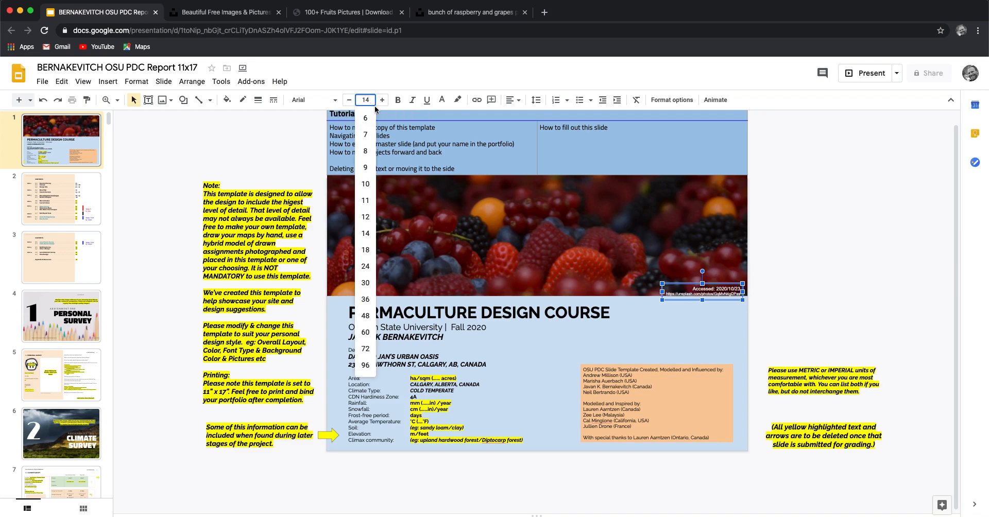
type("14")
key("Return")
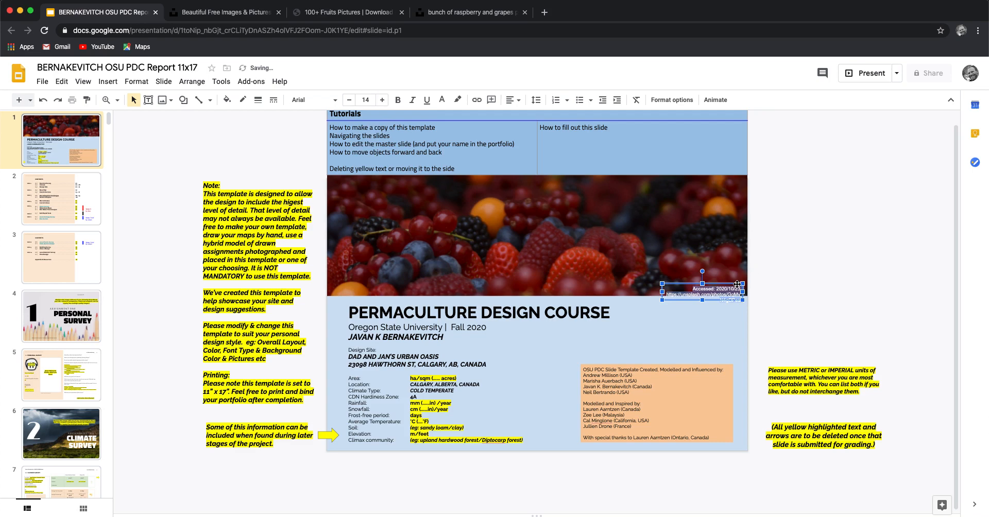
Widen the credit text box slightly to the left and reposition it within the berries photo's lower right corner
left_click_drag(738, 284, 737, 276)
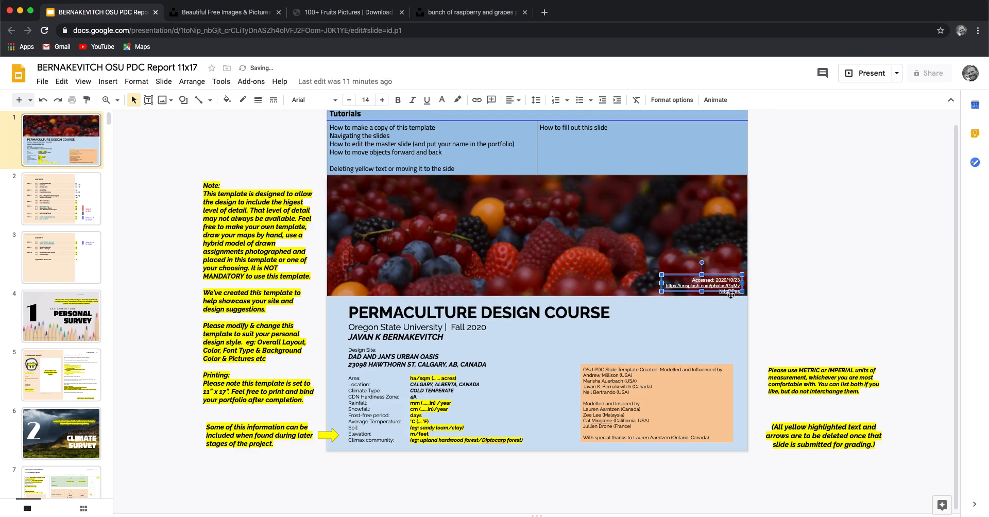
left_click_drag(662, 283, 645, 285)
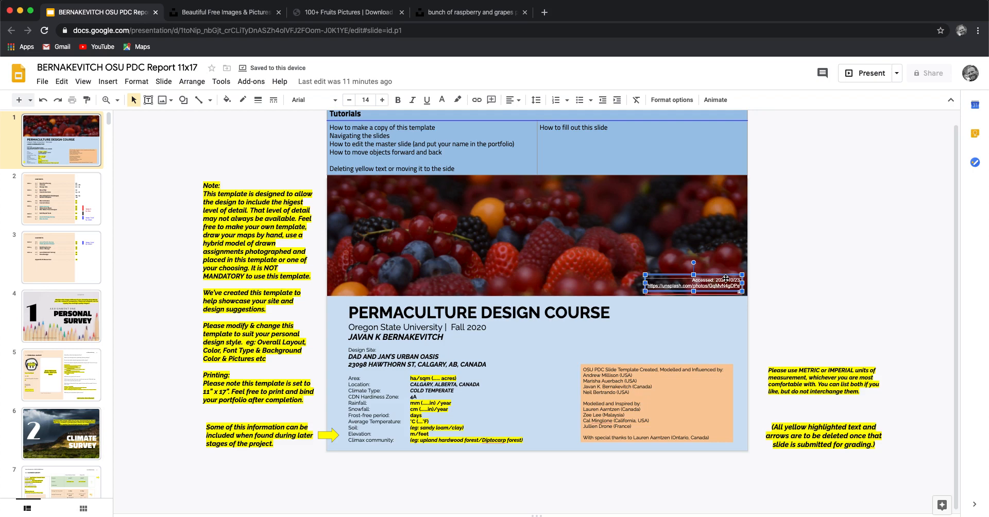
left_click_drag(726, 278, 726, 282)
left_click(787, 259)
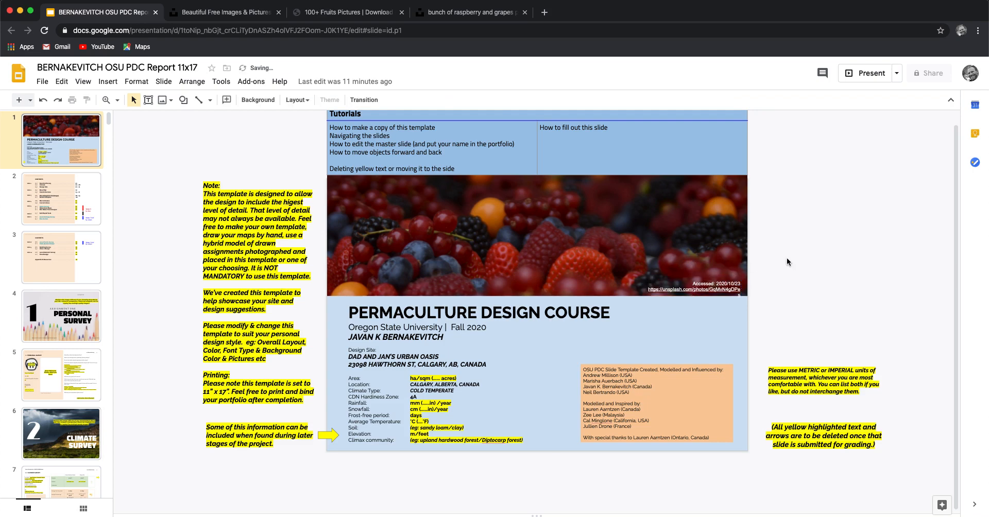